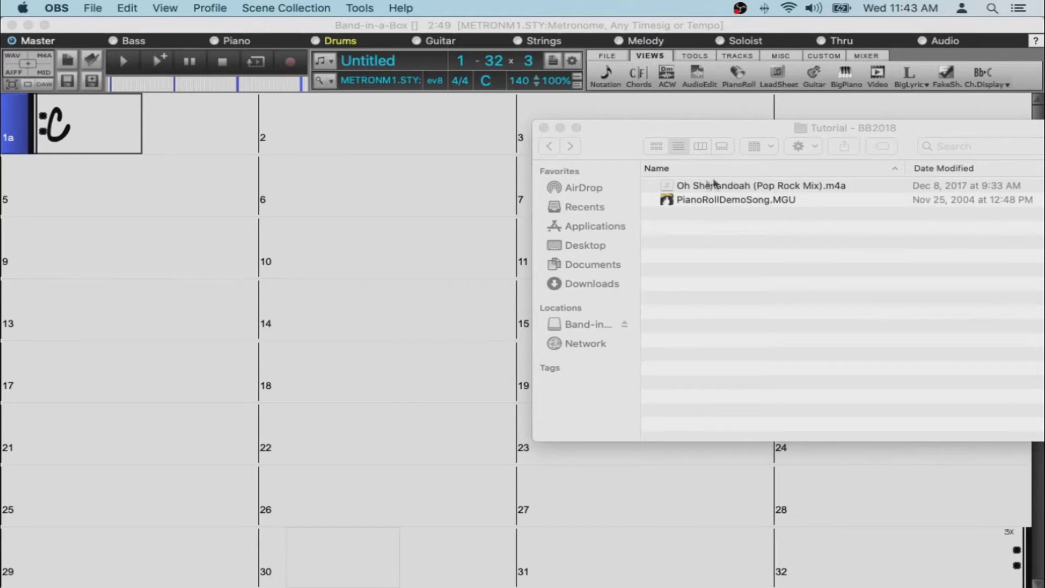
Switch to Finder and open the Tutorial - BB2018 folder inside the Band-in-a-Box drive's Tutorials folder.
key("super+Tab")
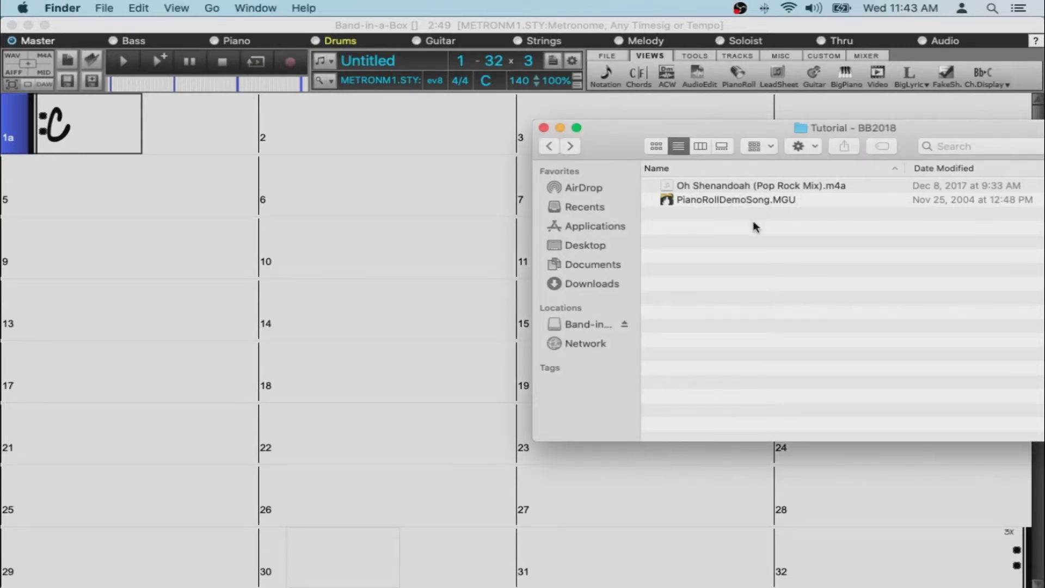
left_click(581, 325)
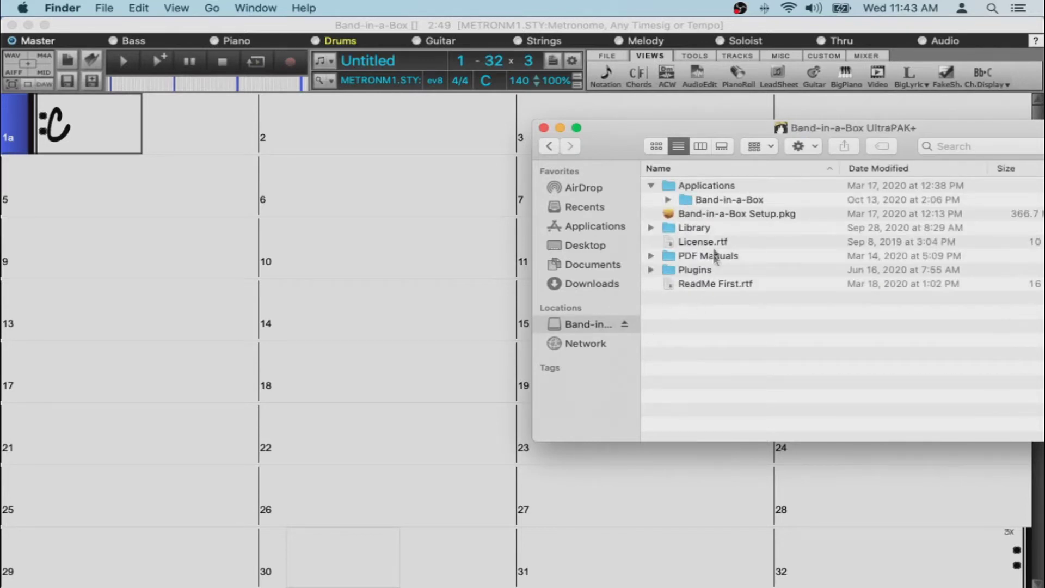
double_click(709, 200)
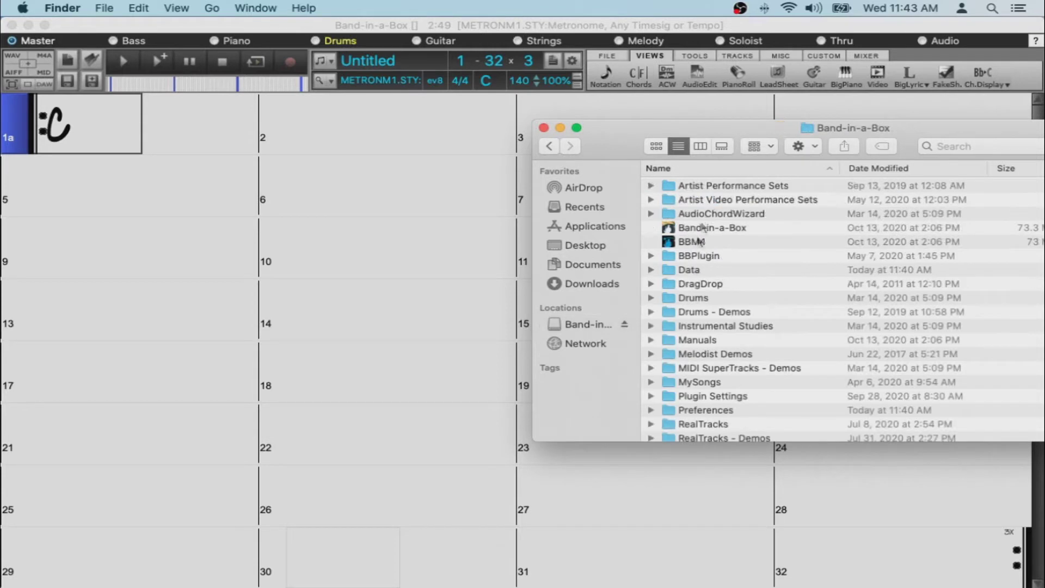
scroll(697, 247, "down", 5)
double_click(701, 423)
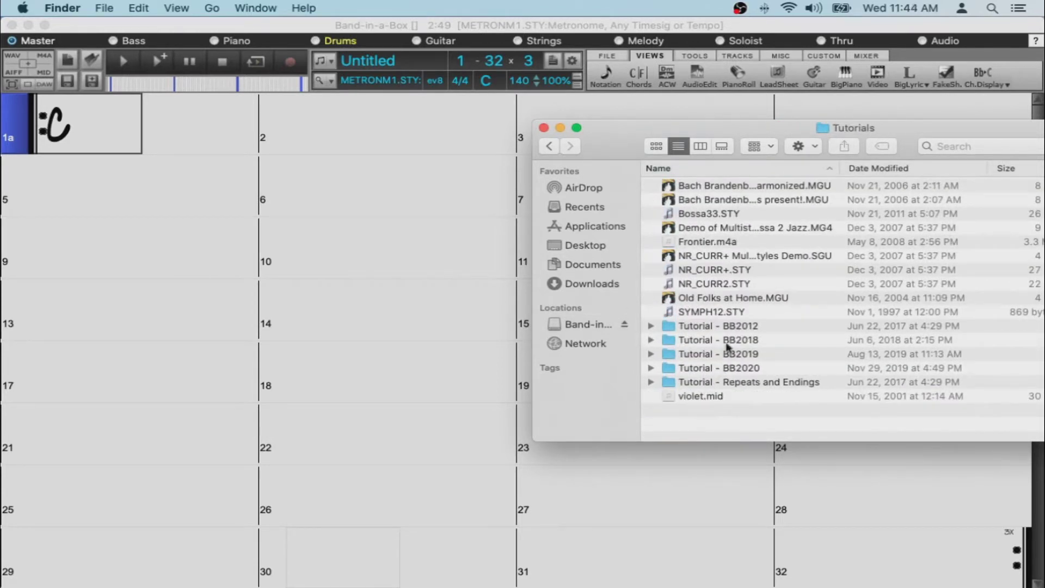
double_click(724, 341)
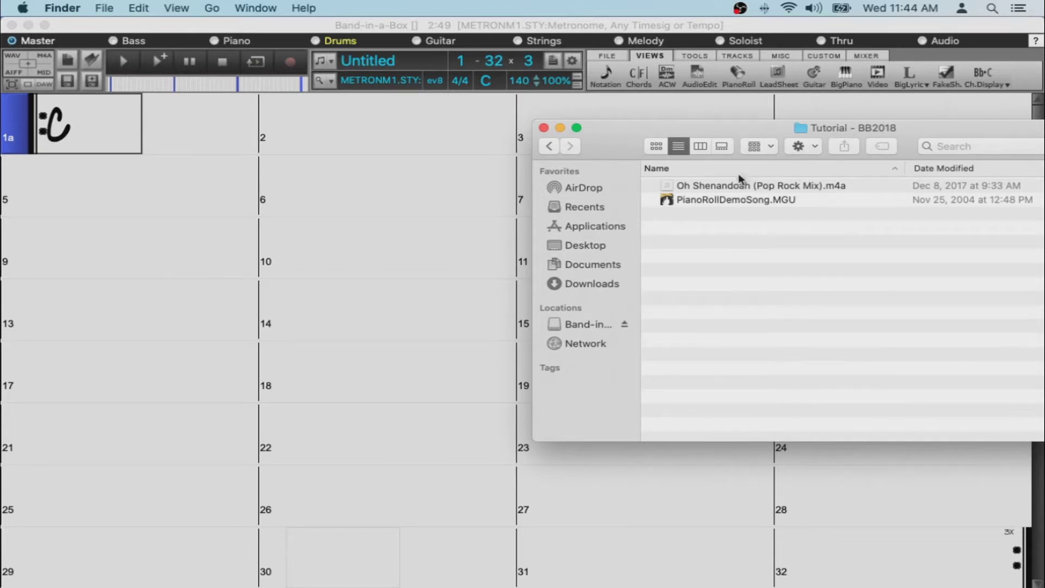
Load "Oh Shenandoah (Pop Rock Mix).m4a" into Band-in-a-Box as a new song and open the Audio Chord Wizard.
left_click_drag(717, 181, 321, 312)
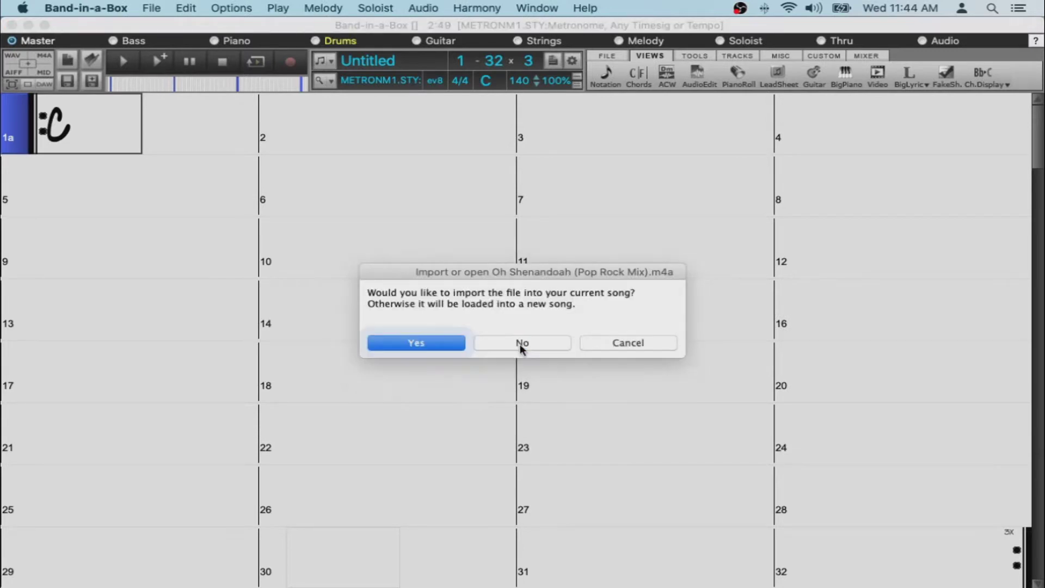
left_click(520, 344)
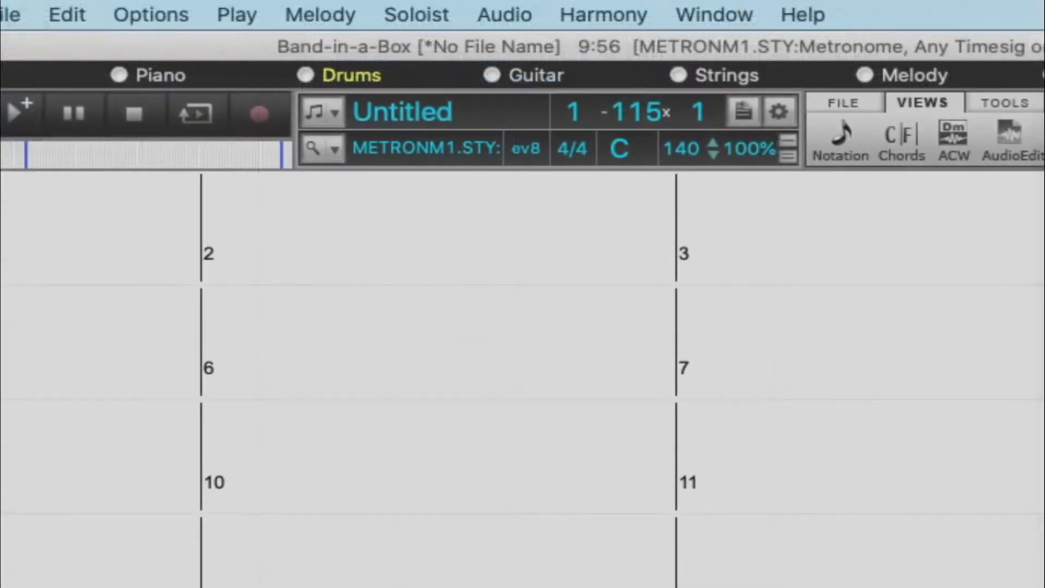
left_click(389, 143)
left_click(506, 177)
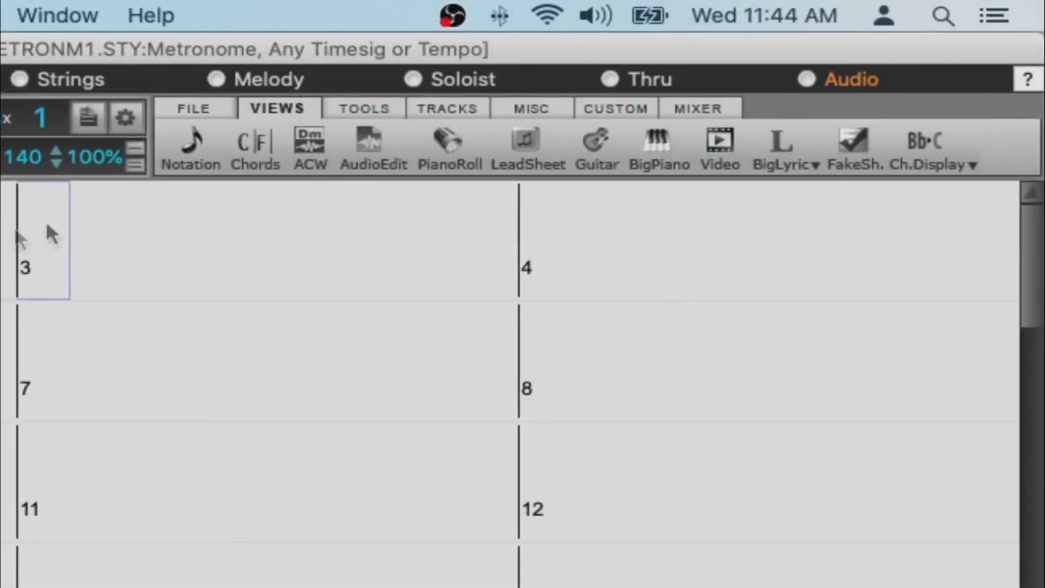
left_click(310, 159)
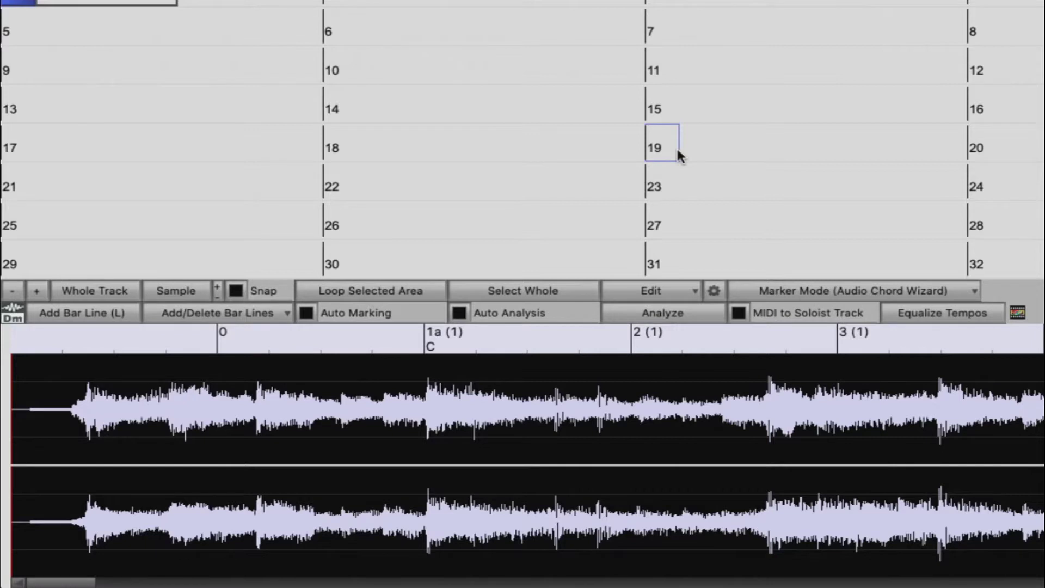
Locate the first downbeat at the start of the waveform and choose Audio Chord Wizard as the marker mode.
scroll(151, 433, "up", 3)
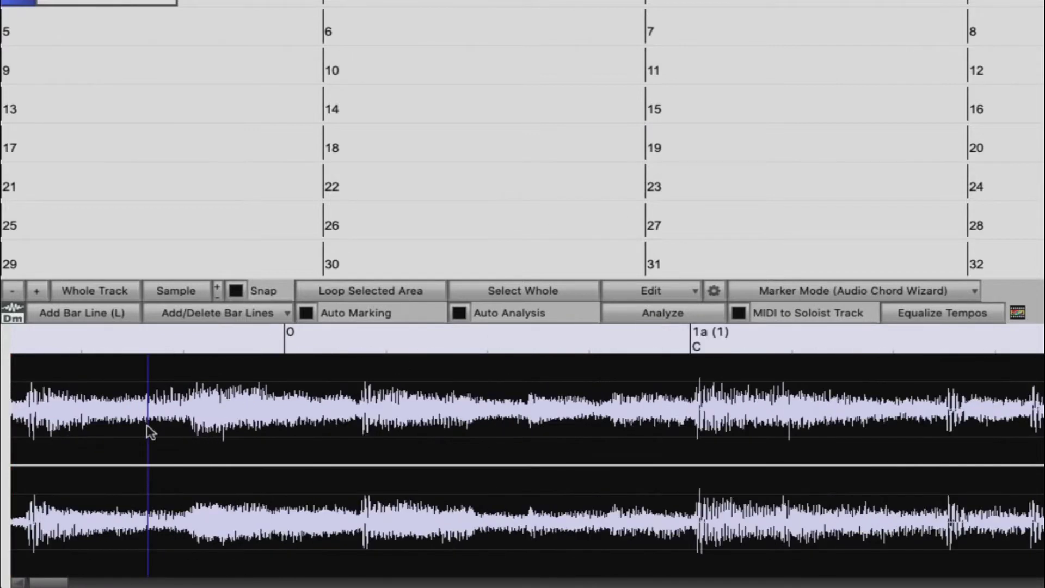
left_click_drag(57, 583, 18, 584)
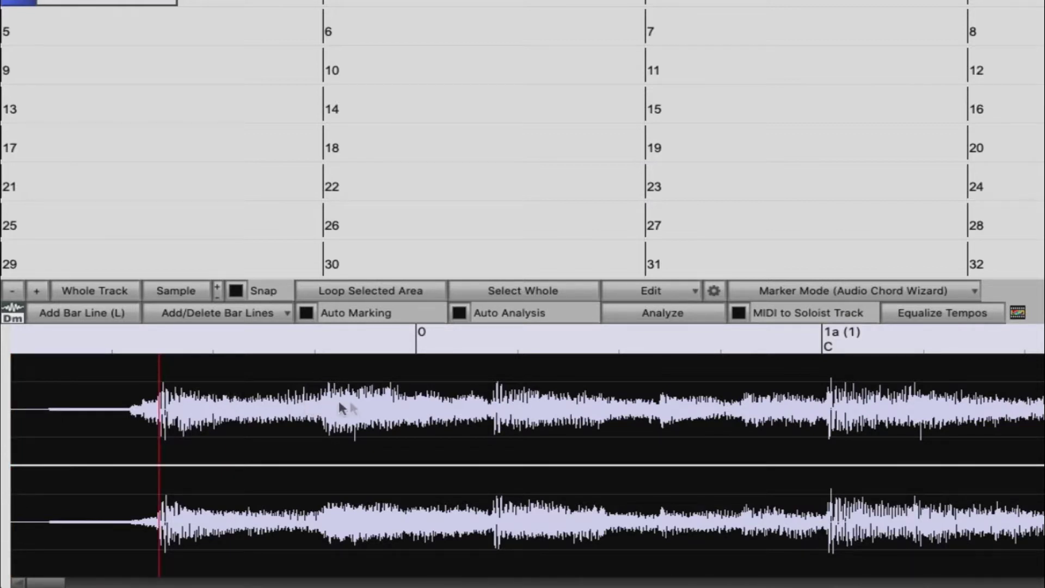
left_click(945, 290)
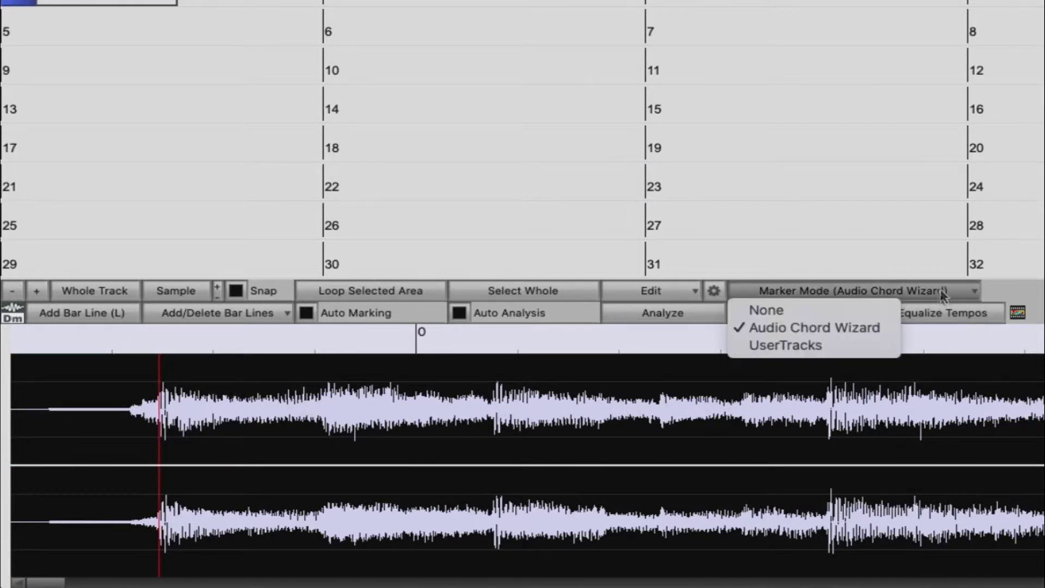
left_click(813, 328)
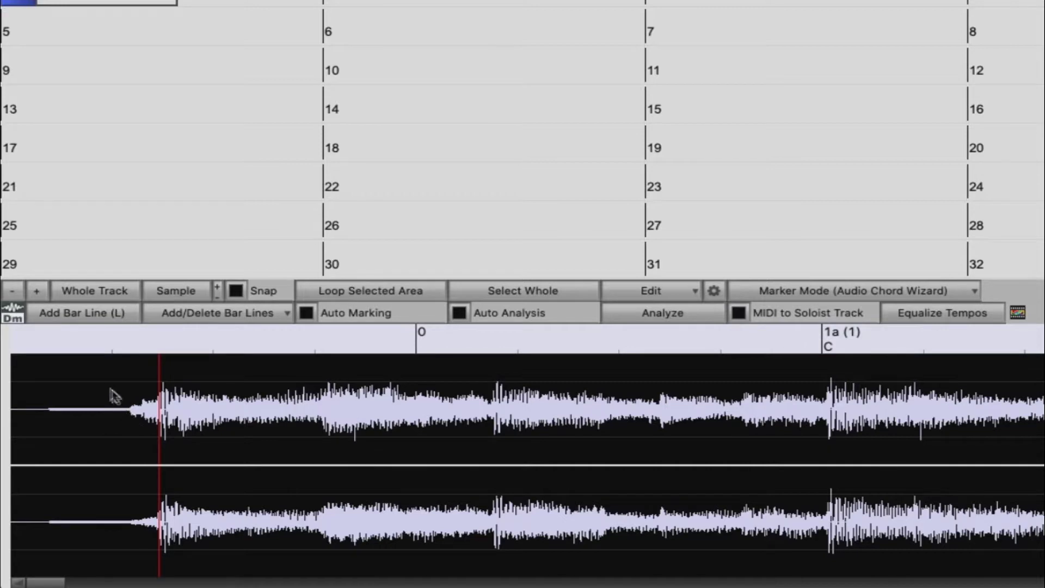
Add the first bar line at the song's opening downbeat and fine-tune its marker position on the waveform.
left_click(70, 314)
scroll(113, 428, "up", 3)
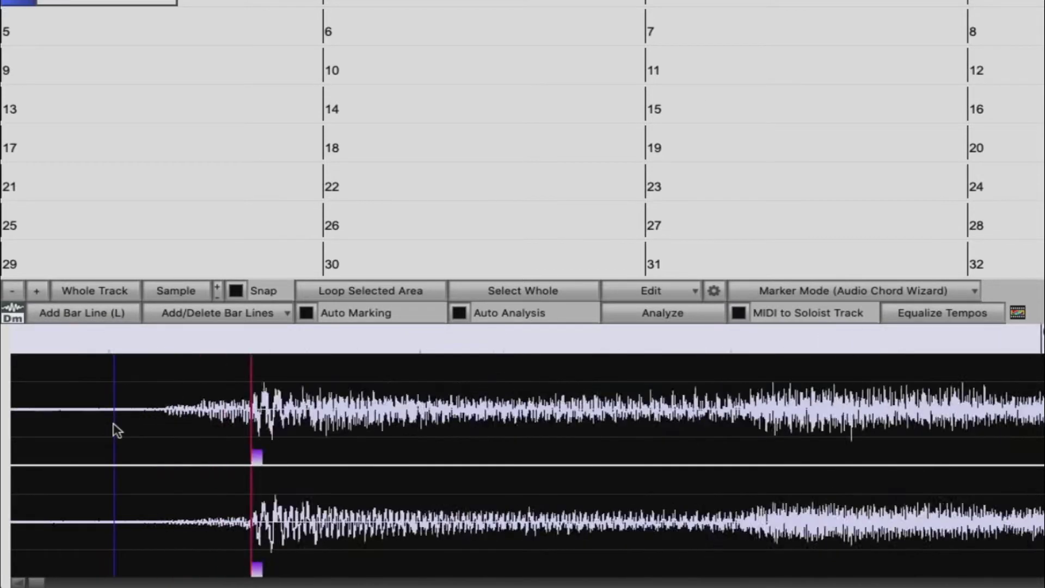
scroll(115, 430, "up", 1)
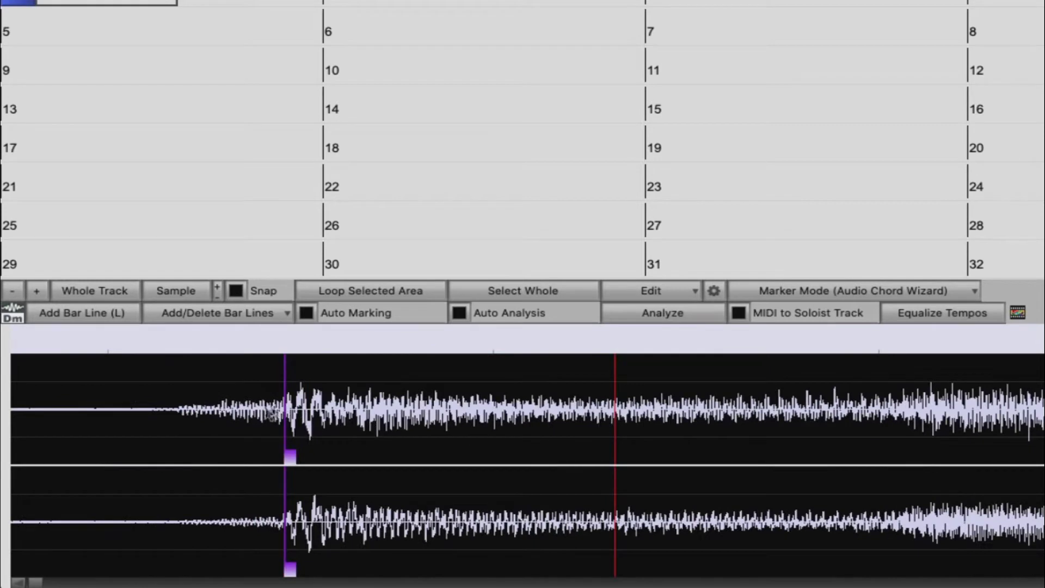
mouse_move(294, 463)
left_mouse_down()
mouse_move(405, 467)
mouse_move(297, 474)
left_mouse_up()
Play the audio from before the first marker and add bar lines on the downbeats of bars 2 to 5 during playback.
scroll(384, 436, "down", 5)
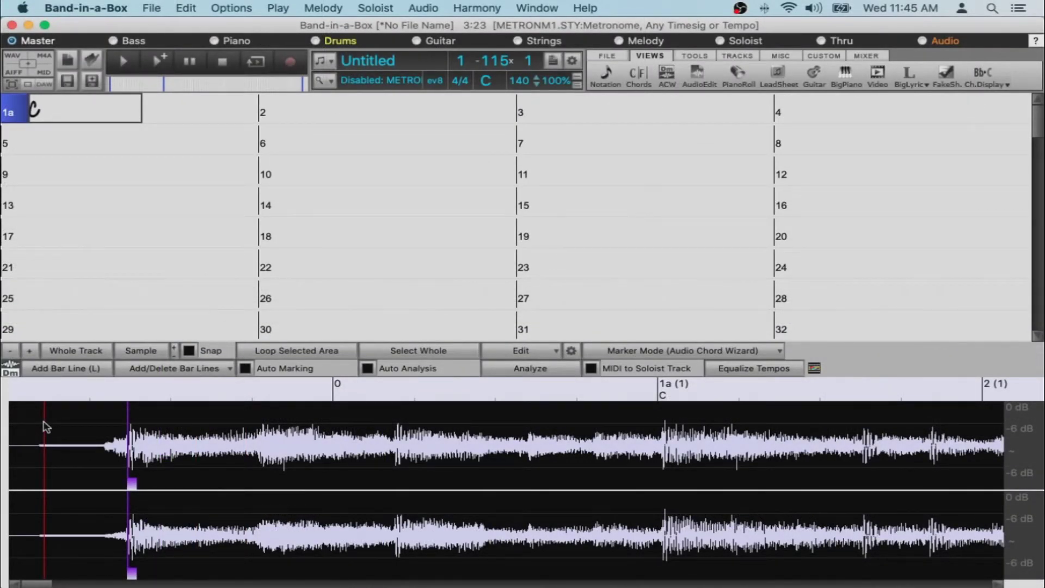
key("space")
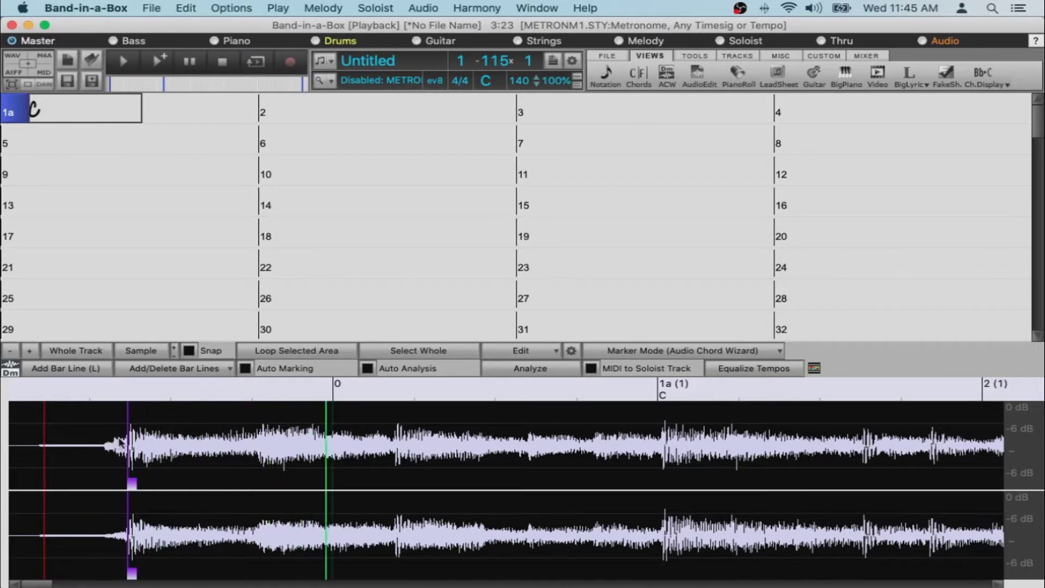
scroll(119, 441, "down", 3)
key("l")
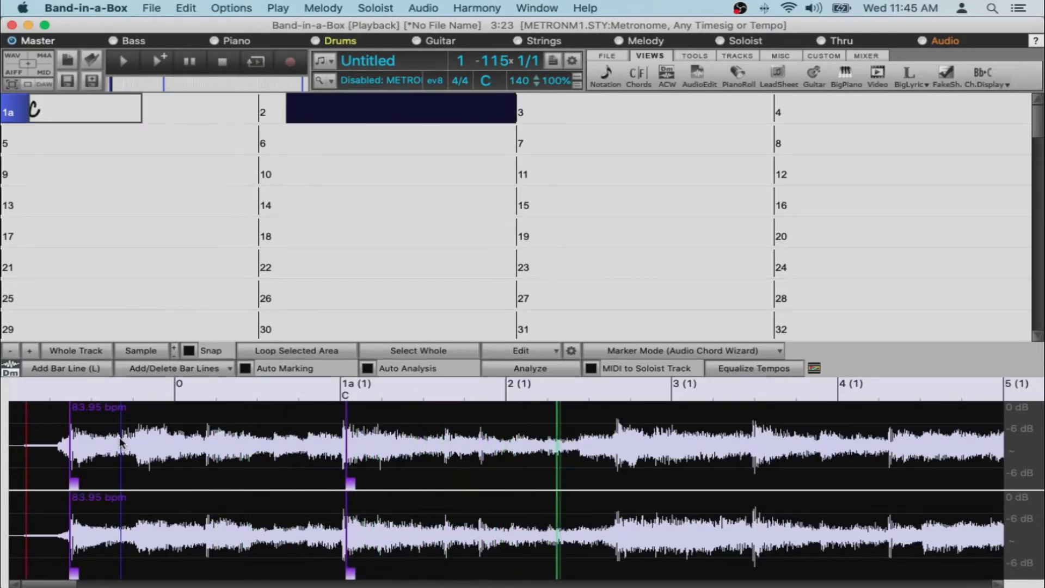
key("l")
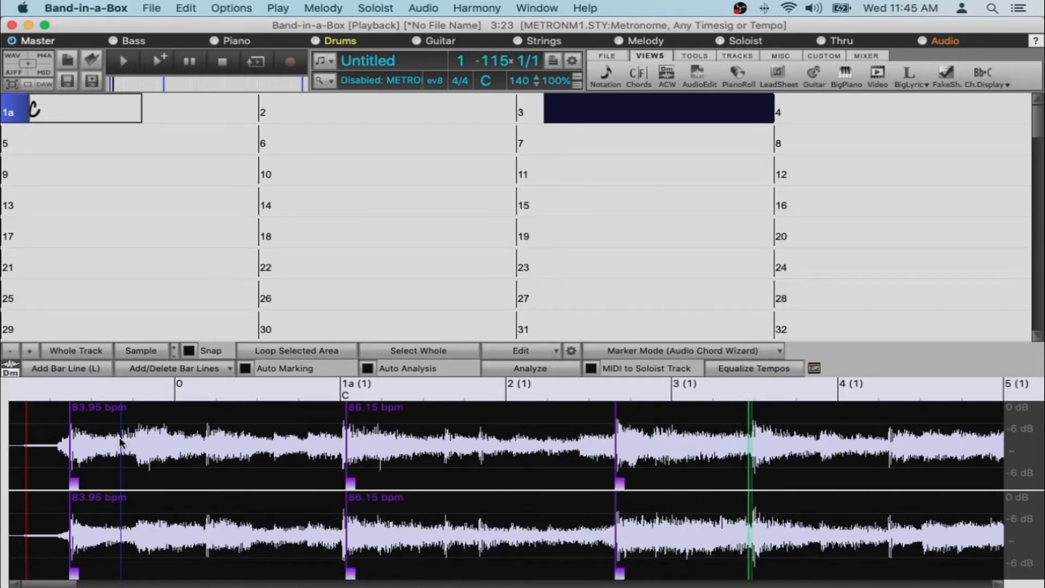
key("l")
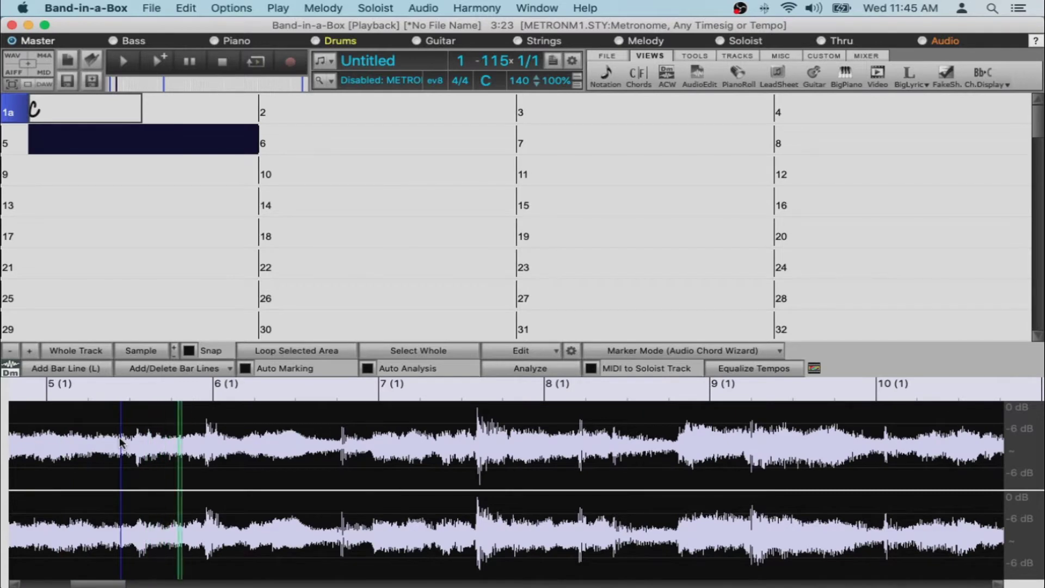
key("l")
key("Escape")
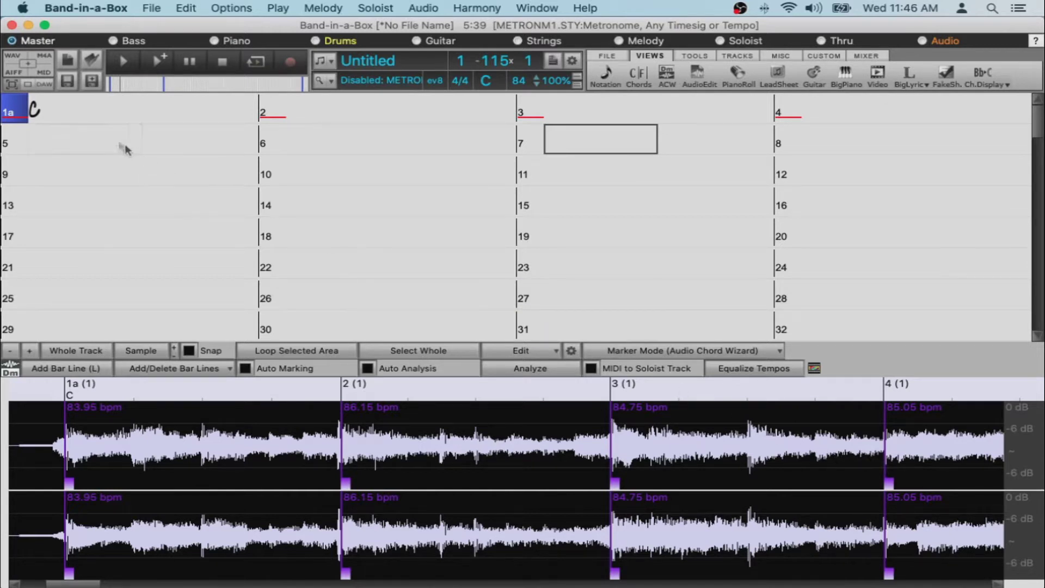
Play back the marked bars from bar 1 and move the bar 2 marker slightly earlier onto its downbeat.
left_click(92, 121)
key("space")
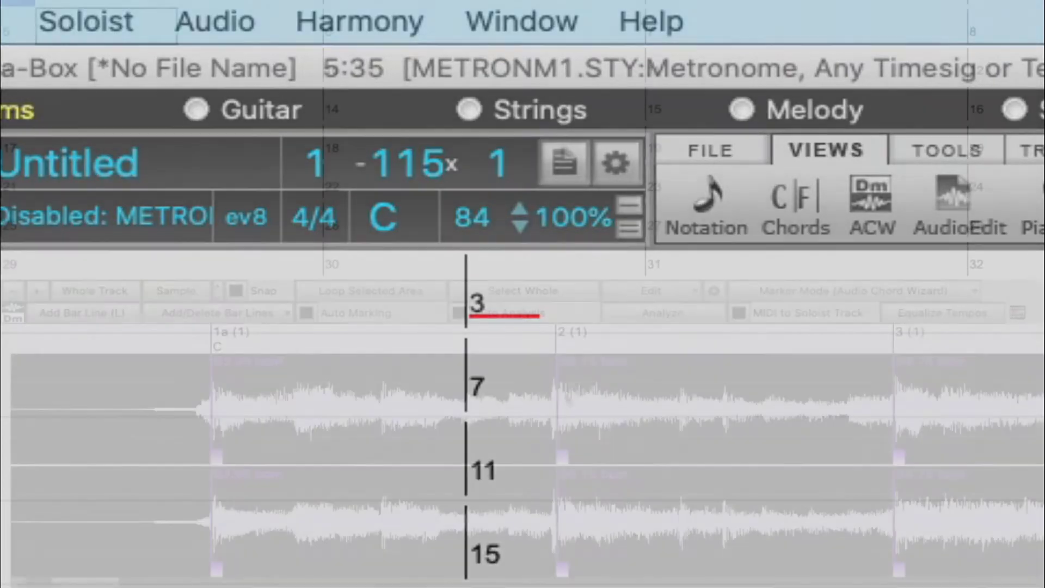
scroll(528, 400, "up", 2)
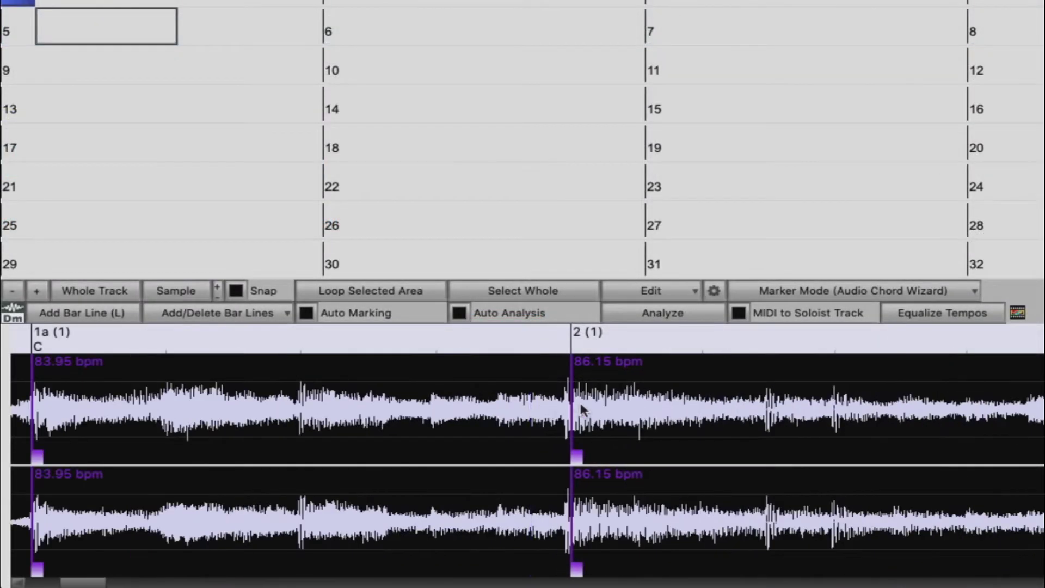
scroll(646, 404, "up", 1)
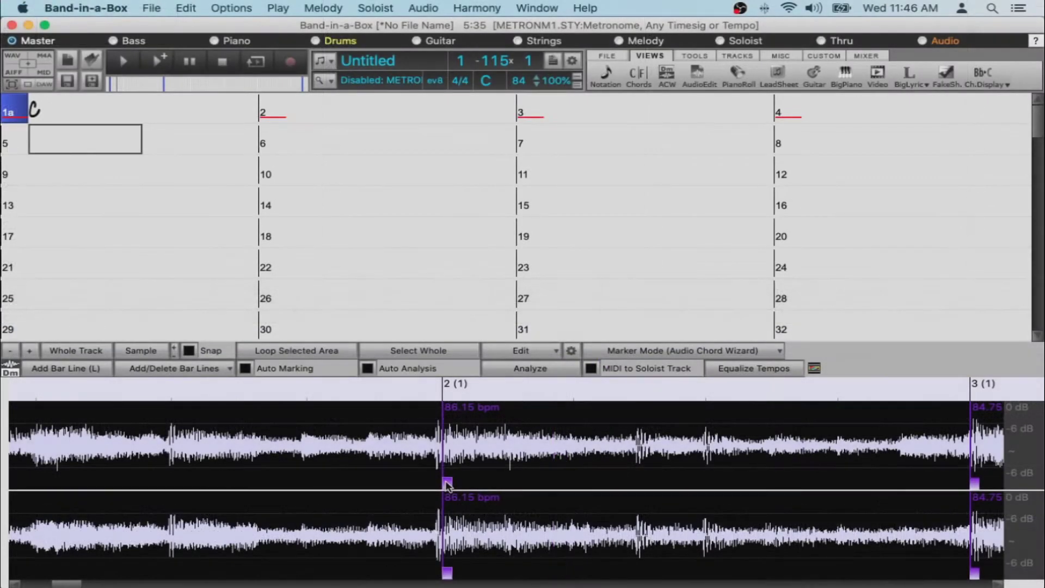
left_click_drag(559, 458, 552, 460)
left_click_drag(442, 486, 440, 488)
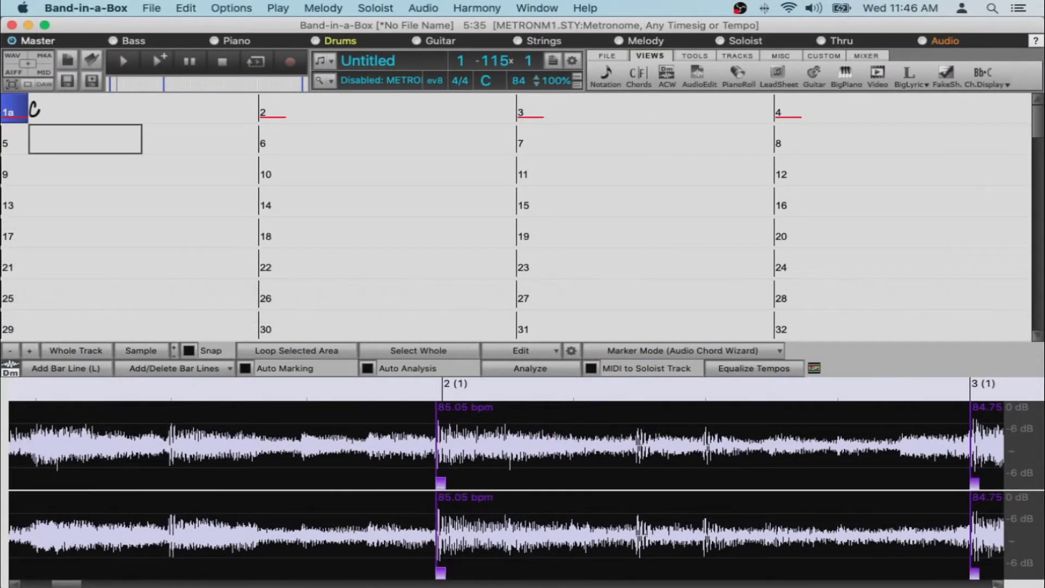
Check the bar 3 to 5 markers against the waveform and turn on Auto Marking to mark the remaining bars.
scroll(506, 479, "right", 5)
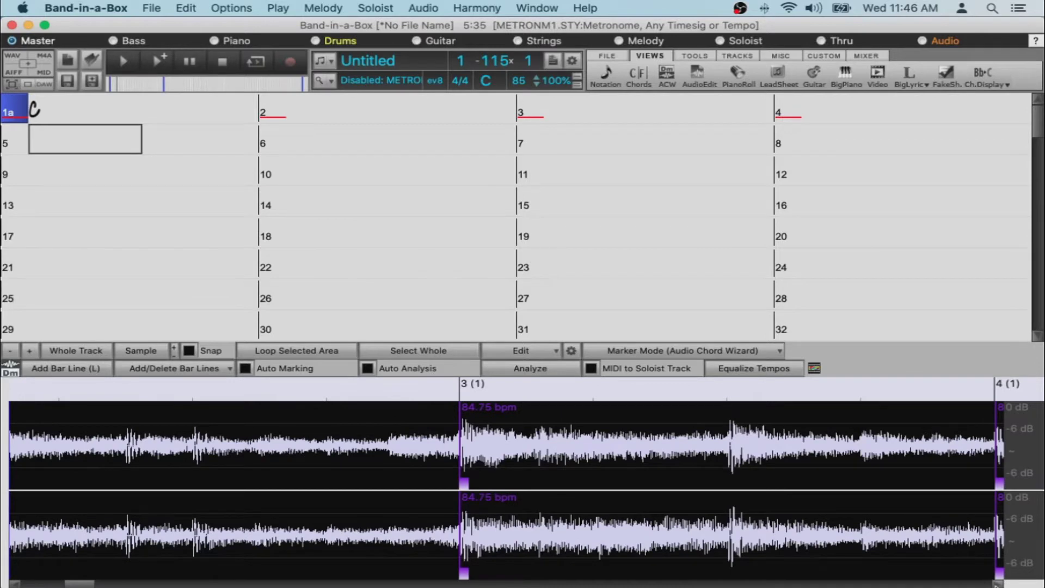
scroll(586, 482, "down", 3)
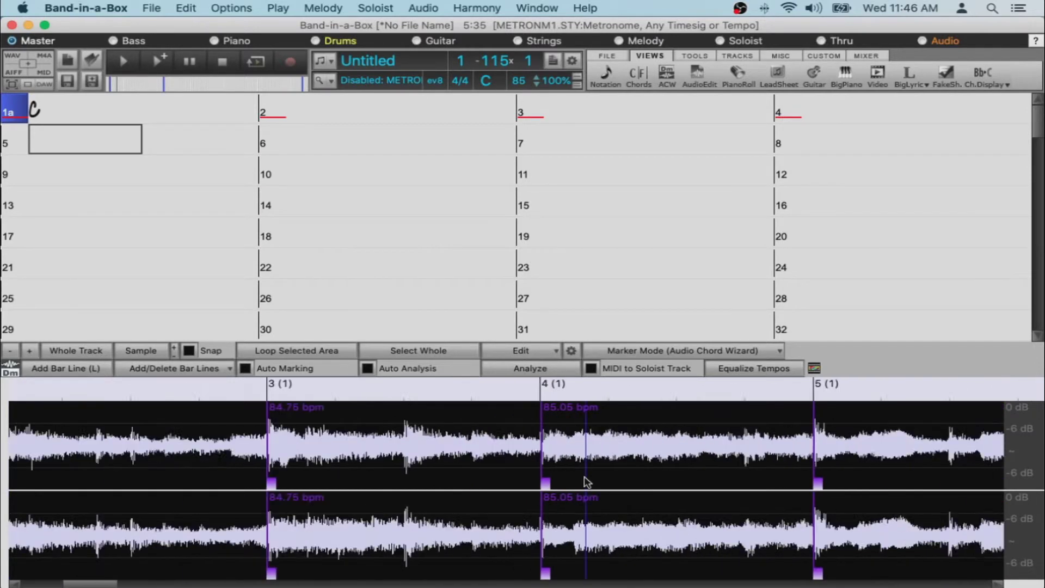
scroll(587, 482, "down", 2)
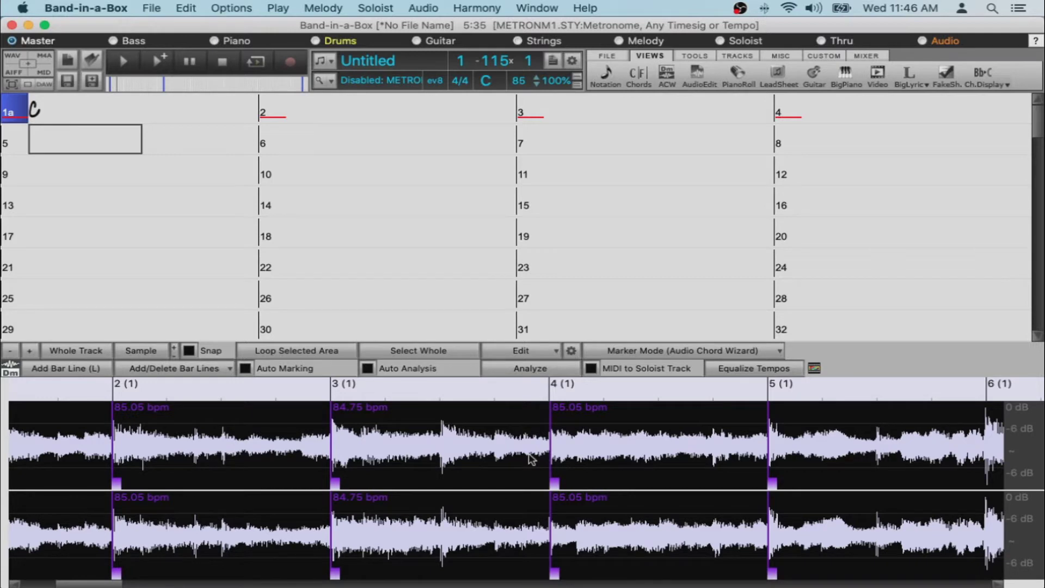
mouse_move(102, 581)
left_mouse_down()
mouse_move(69, 586)
mouse_move(102, 585)
left_mouse_up()
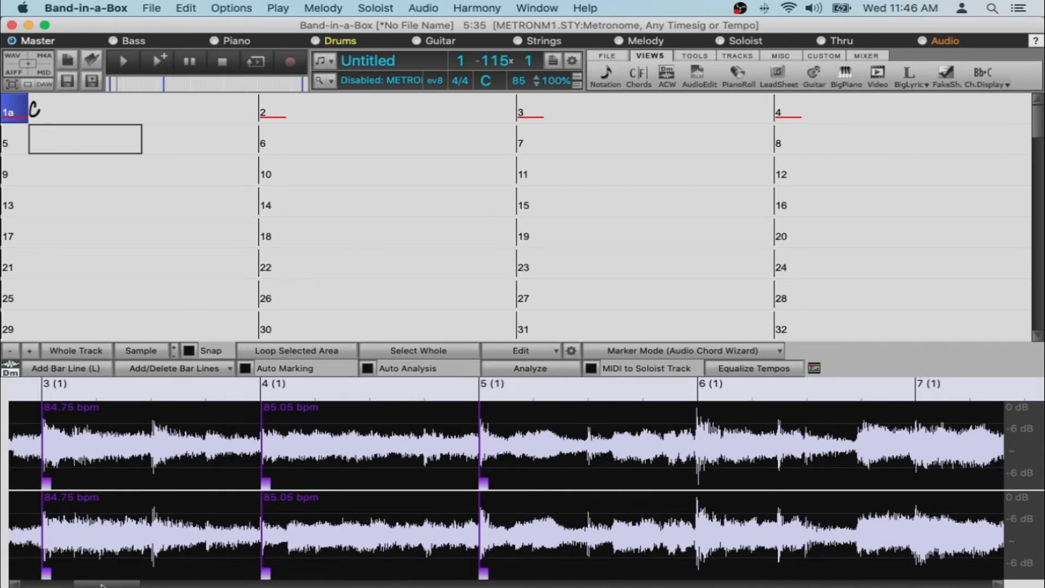
left_click_drag(101, 585, 86, 586)
scroll(299, 485, "down", 2)
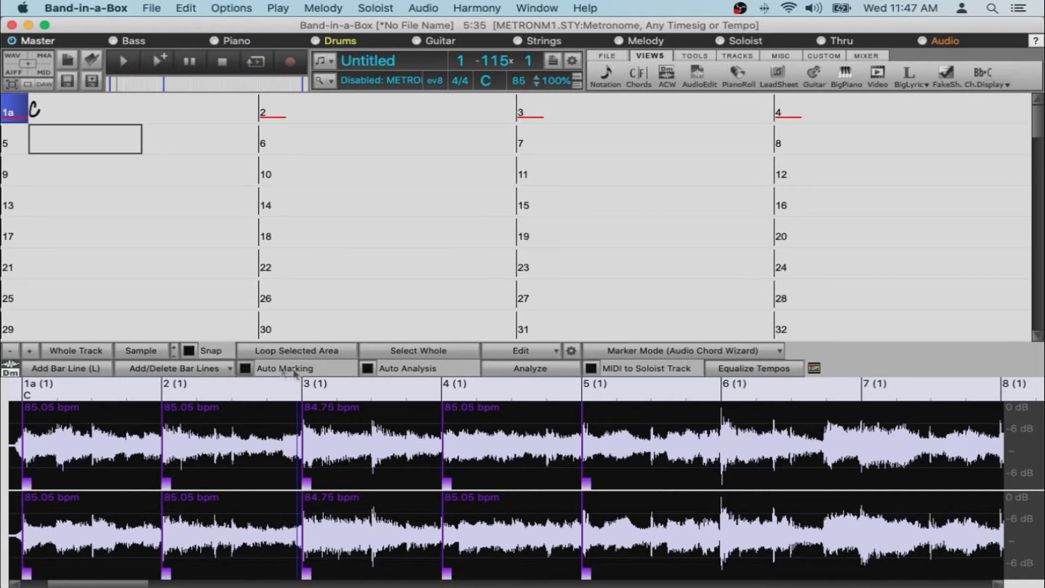
left_click(300, 372)
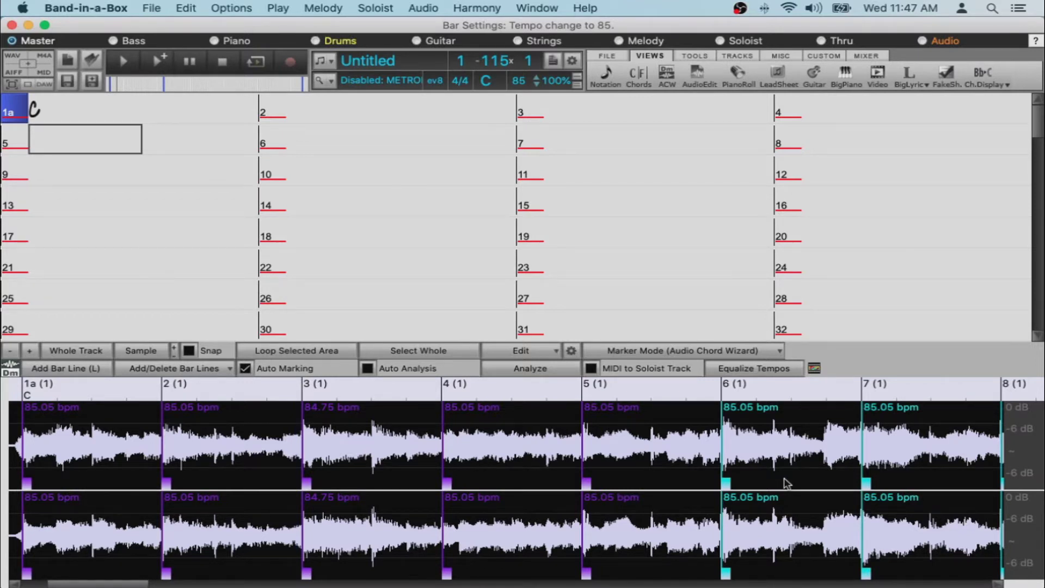
Play the song from bar 1 to check the bar lines and turn on Auto Analysis to fill in the chords.
left_click(77, 113)
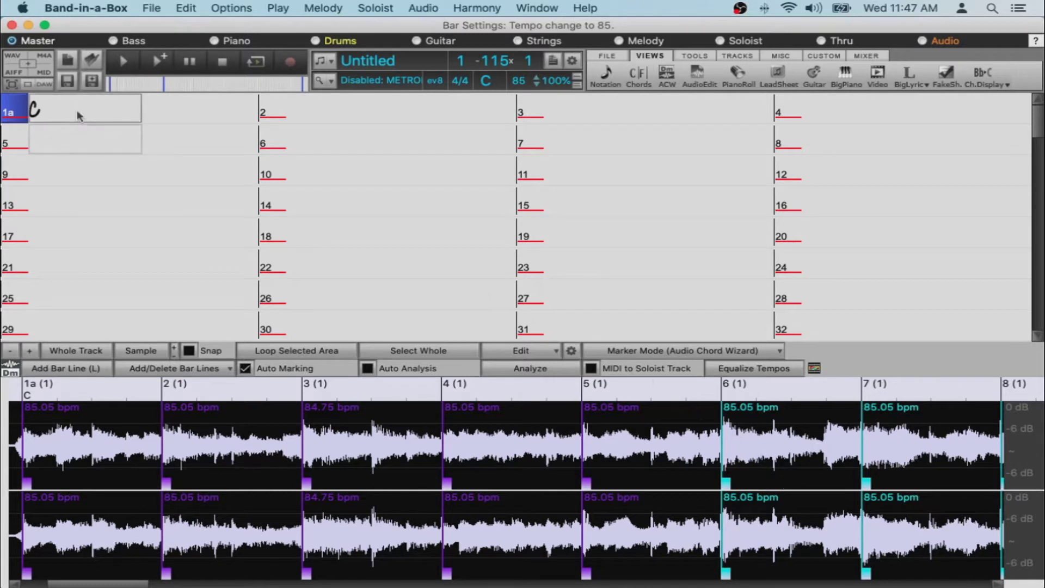
key("space")
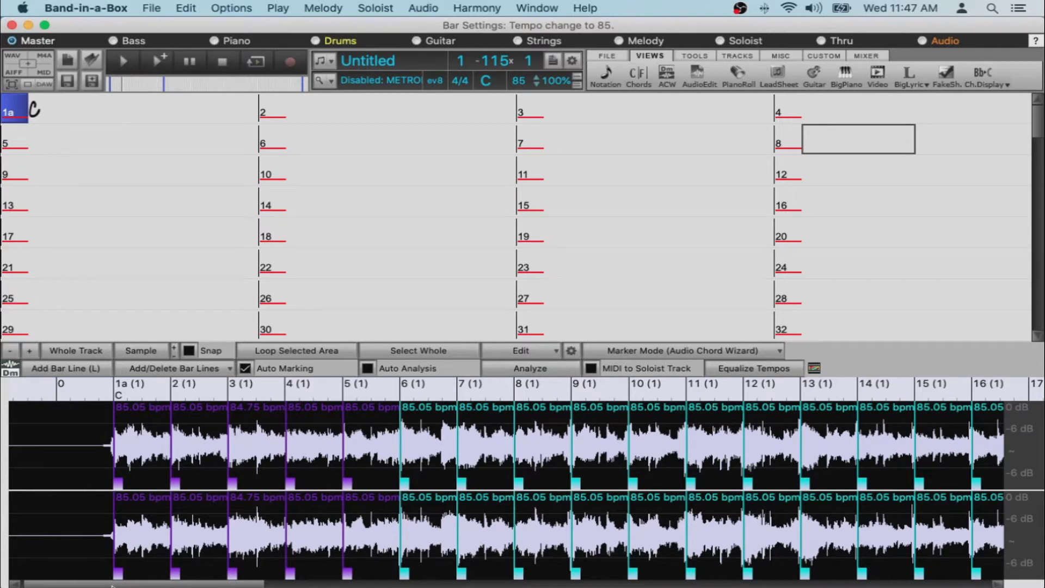
scroll(384, 483, "up", 3)
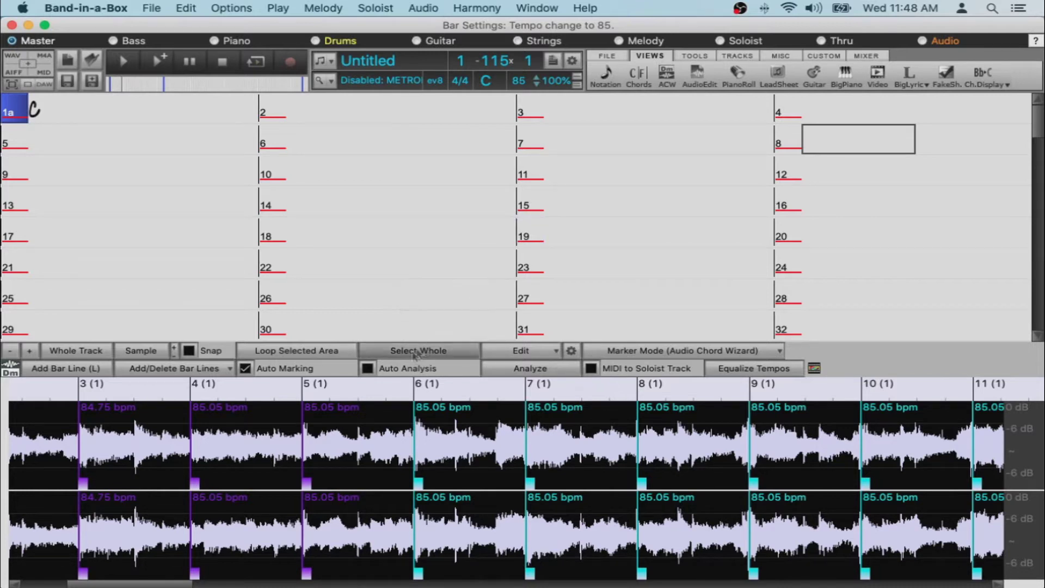
left_click(393, 367)
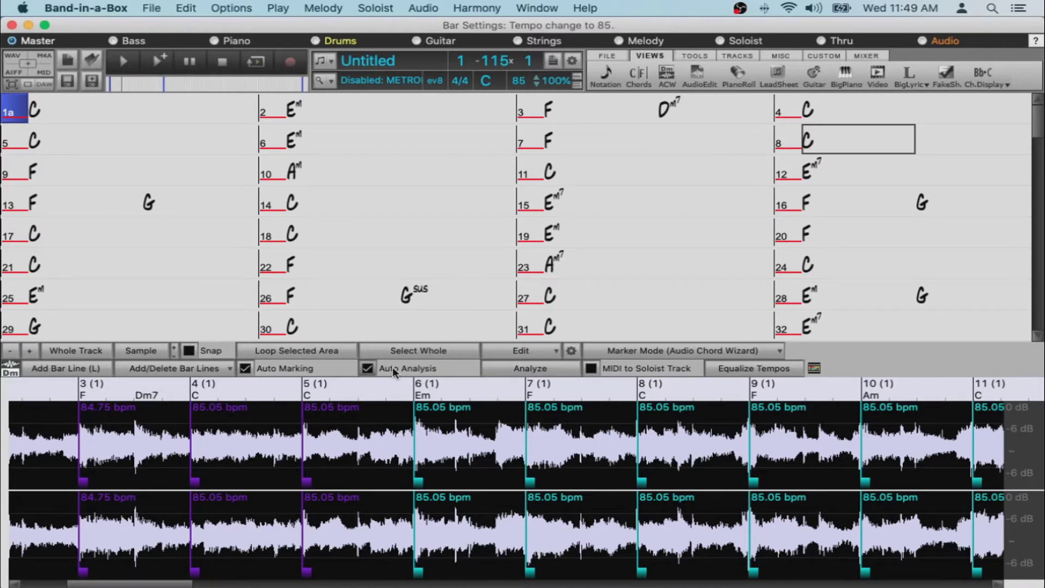
Check the automatic bar lines against the waveform and move the bar 17 marker slightly earlier onto its downbeat.
left_click_drag(148, 584, 177, 584)
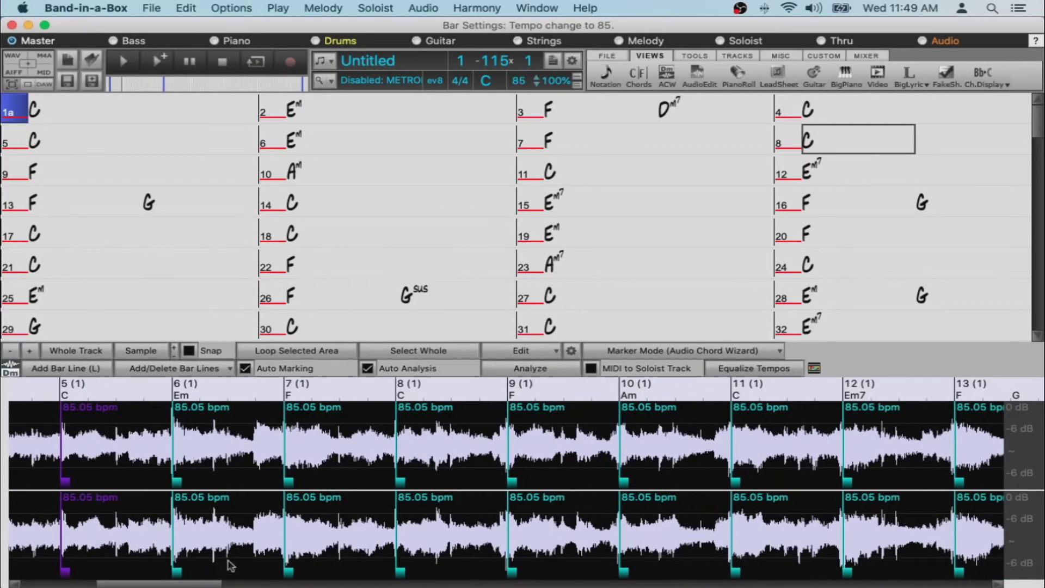
left_click_drag(202, 583, 280, 585)
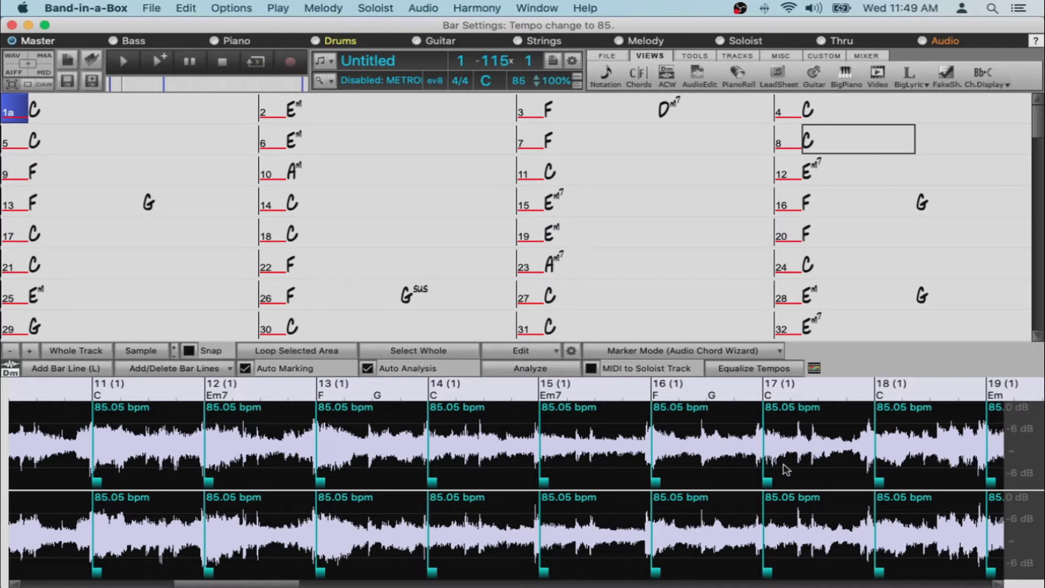
scroll(626, 464, "up", 5)
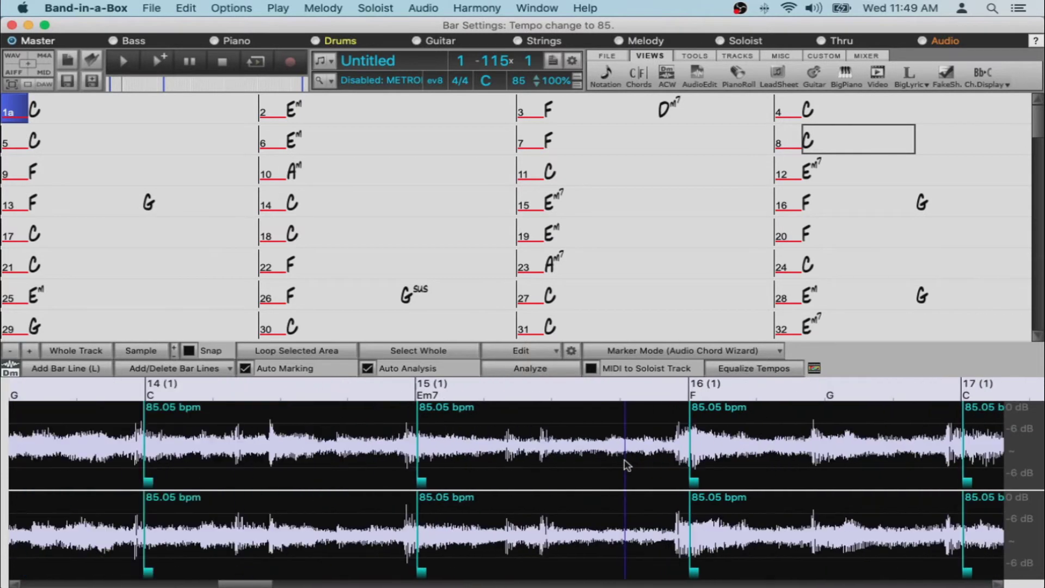
scroll(626, 465, "up", 2)
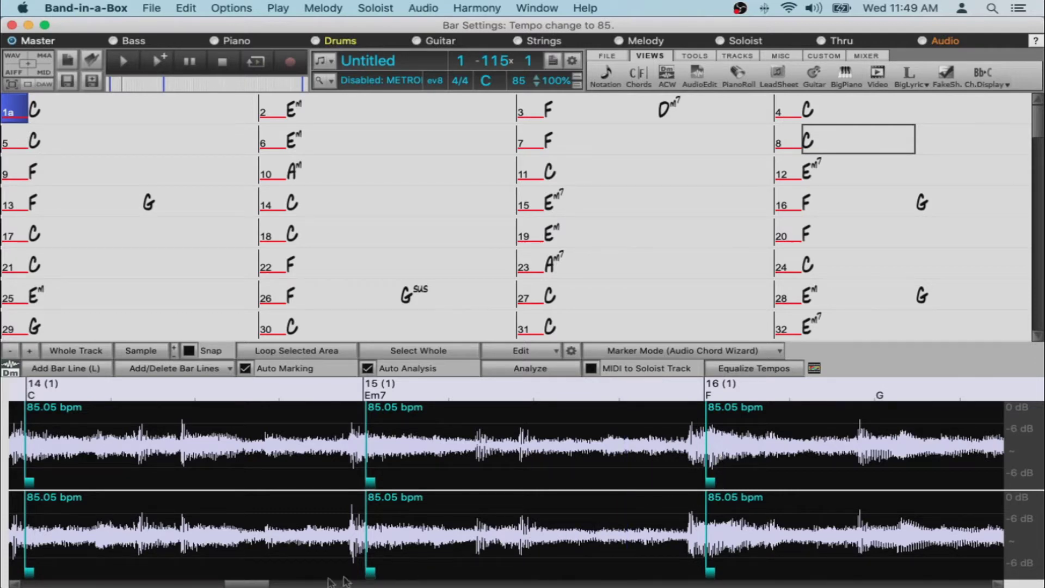
left_click_drag(261, 584, 267, 584)
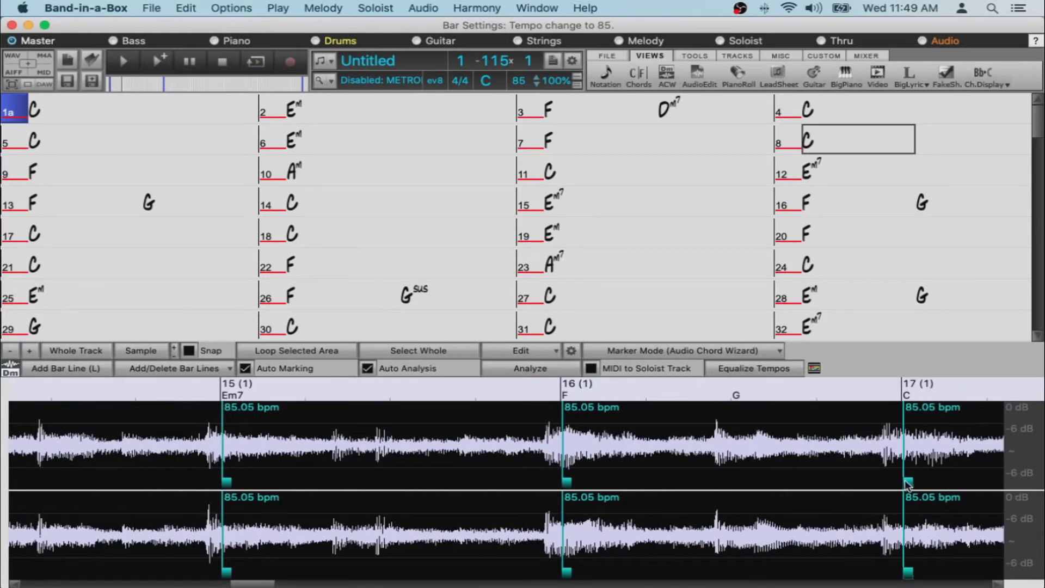
left_click_drag(907, 481, 887, 484)
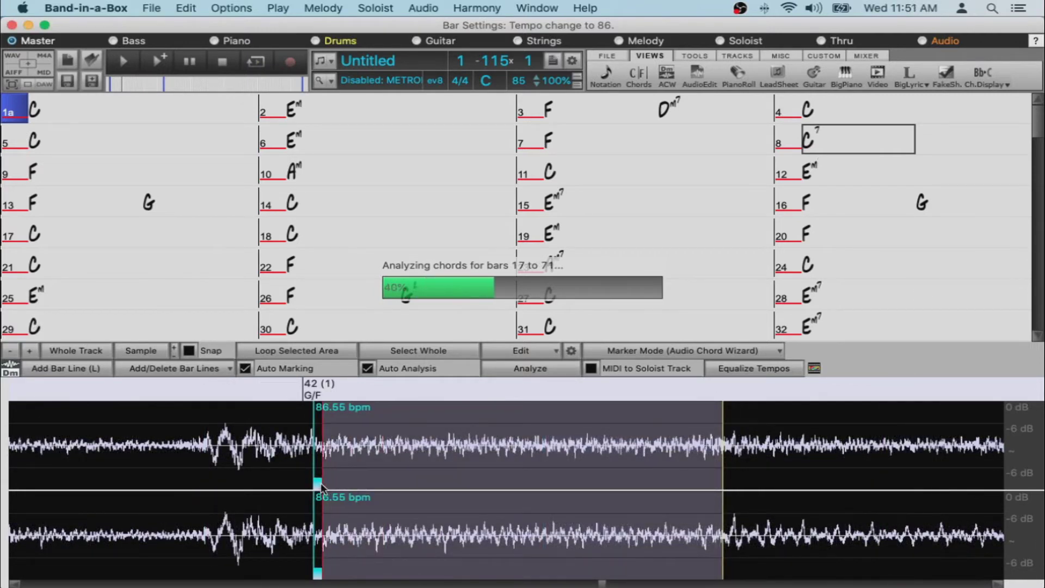
Move the bar 42 and bar 62 markers slightly earlier onto their downbeats in the waveform.
left_click_drag(320, 486, 206, 482)
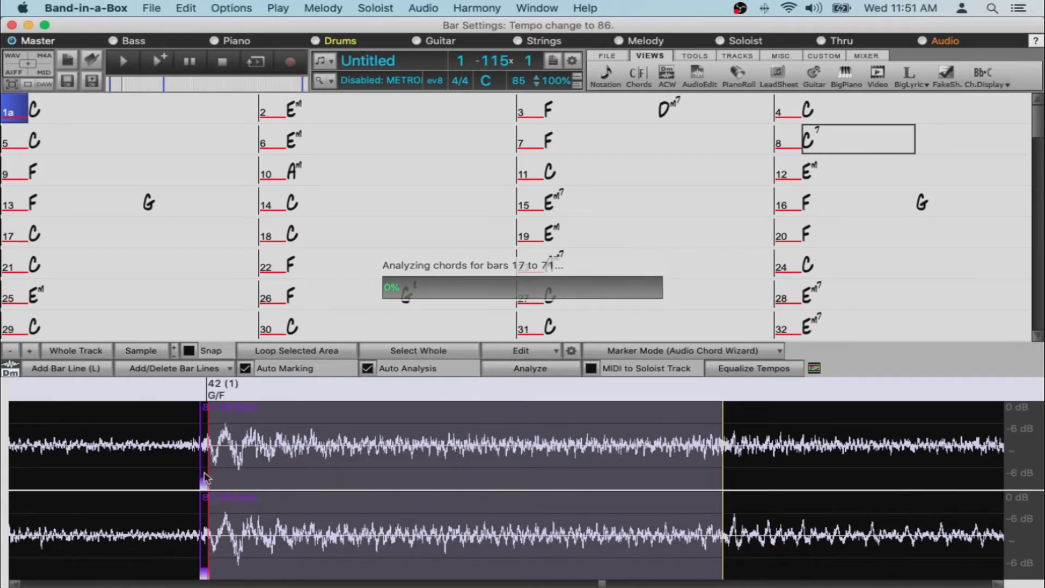
scroll(814, 442, "up", 4)
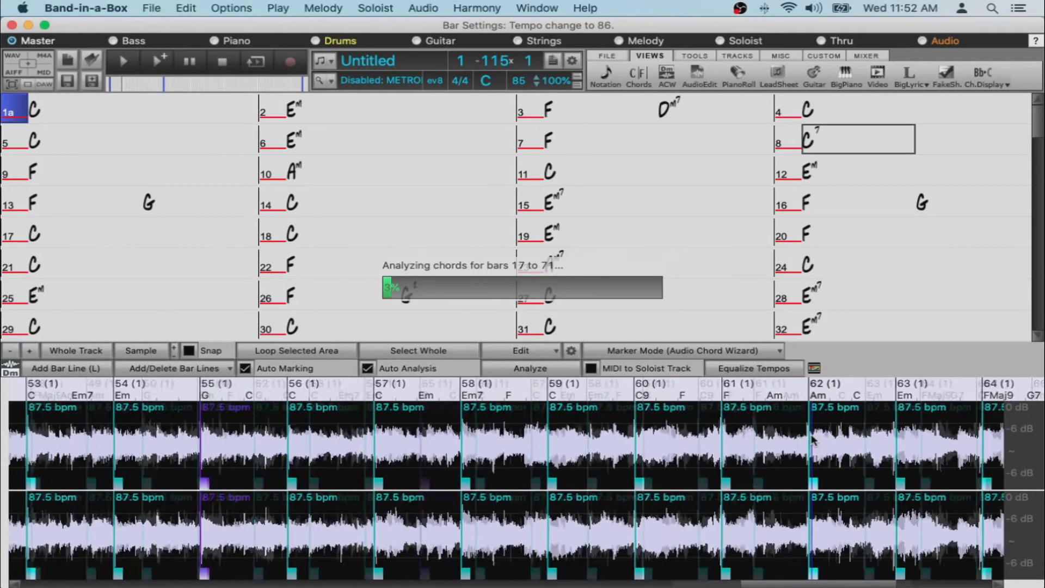
scroll(800, 495, "up", 1)
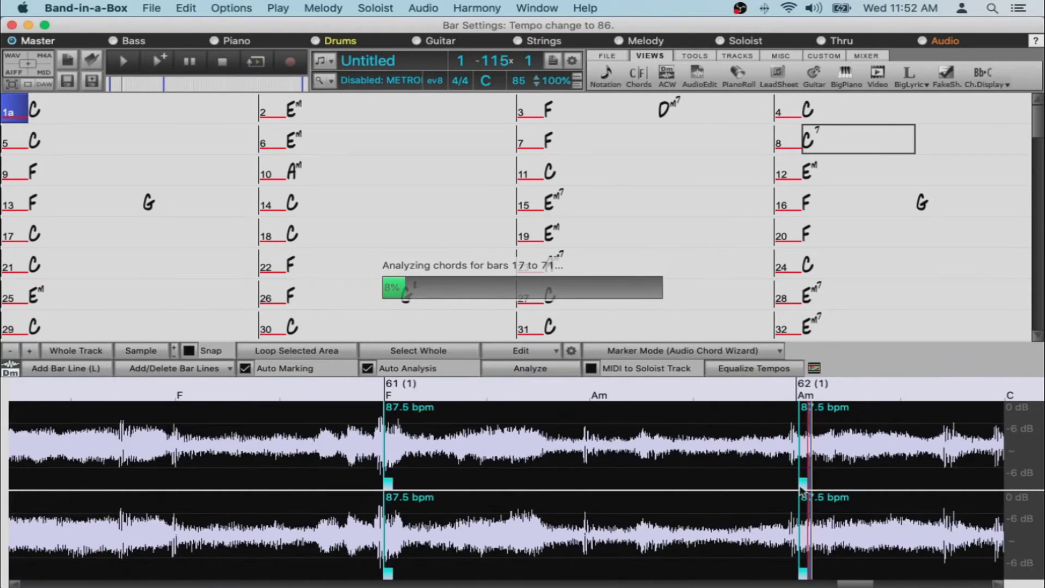
left_click_drag(799, 486, 794, 486)
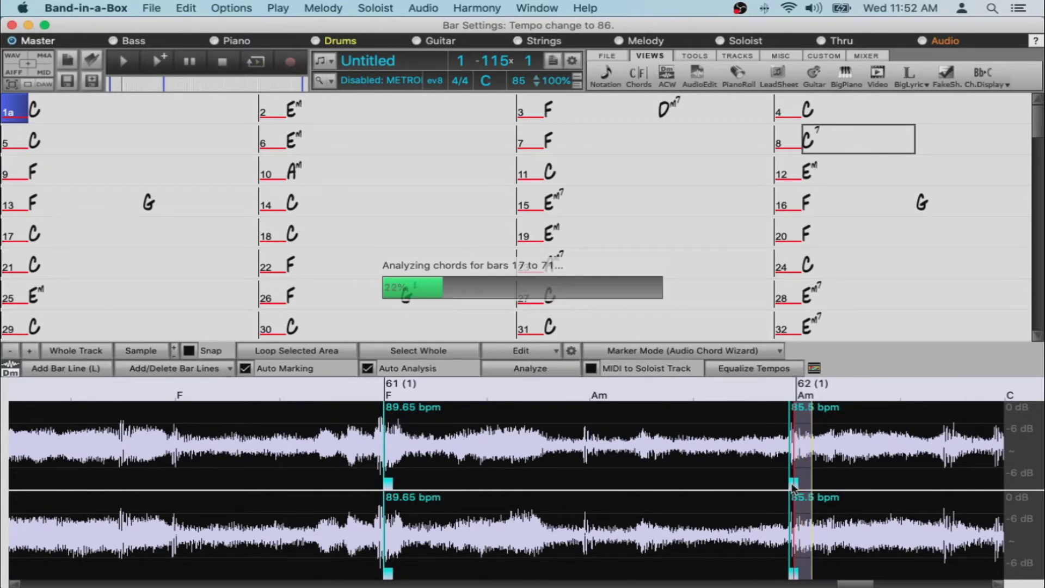
left_click(794, 486)
mouse_move(776, 479)
left_mouse_down()
mouse_move(362, 462)
mouse_move(463, 468)
left_mouse_up()
left_click(466, 469)
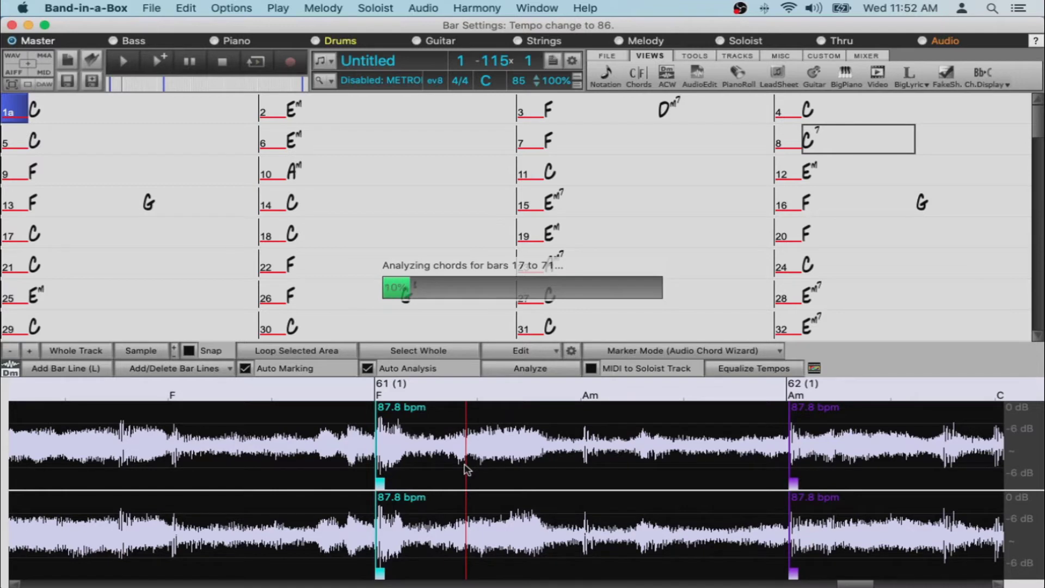
Add an A part marker at bar 27 in the chord sheet.
scroll(466, 469, "down", 3)
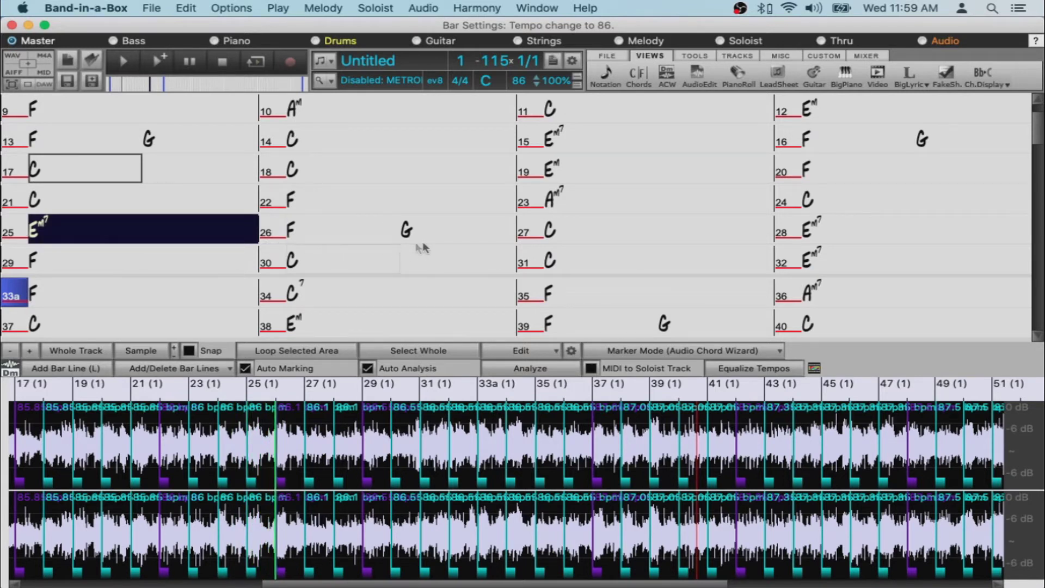
left_click(534, 231)
left_click(535, 232)
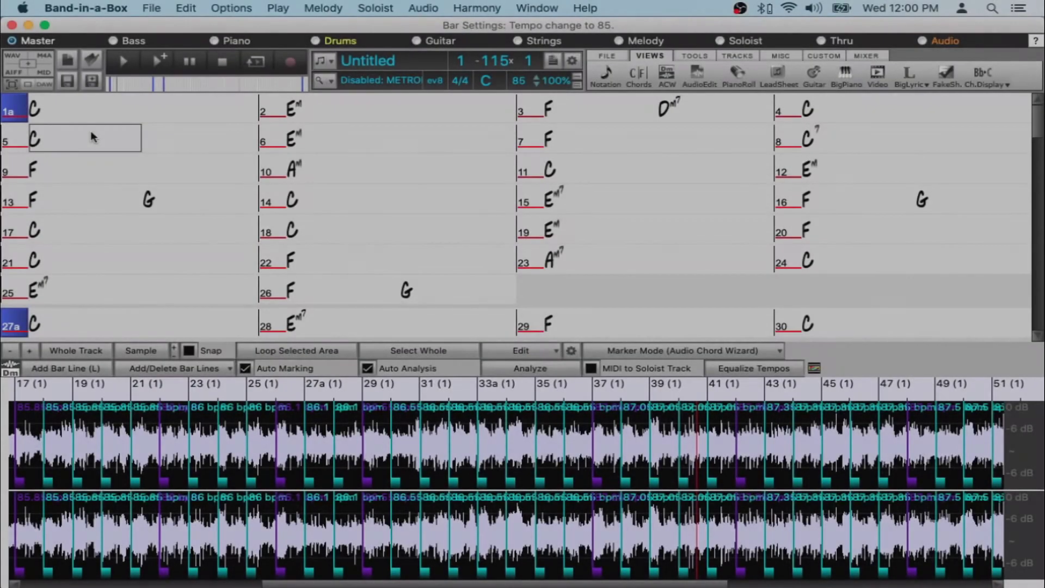
Check the tempo at bar 5 and in the late bars, and equalize the entire song's tempo to 86.
left_click(93, 139)
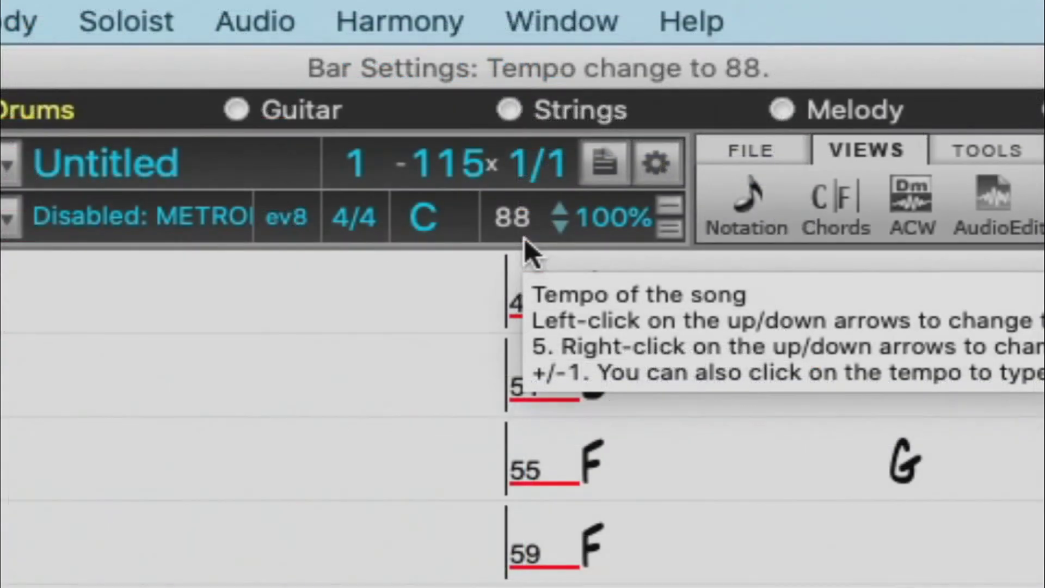
scroll(525, 237, "down", 1)
scroll(518, 238, "up", 1)
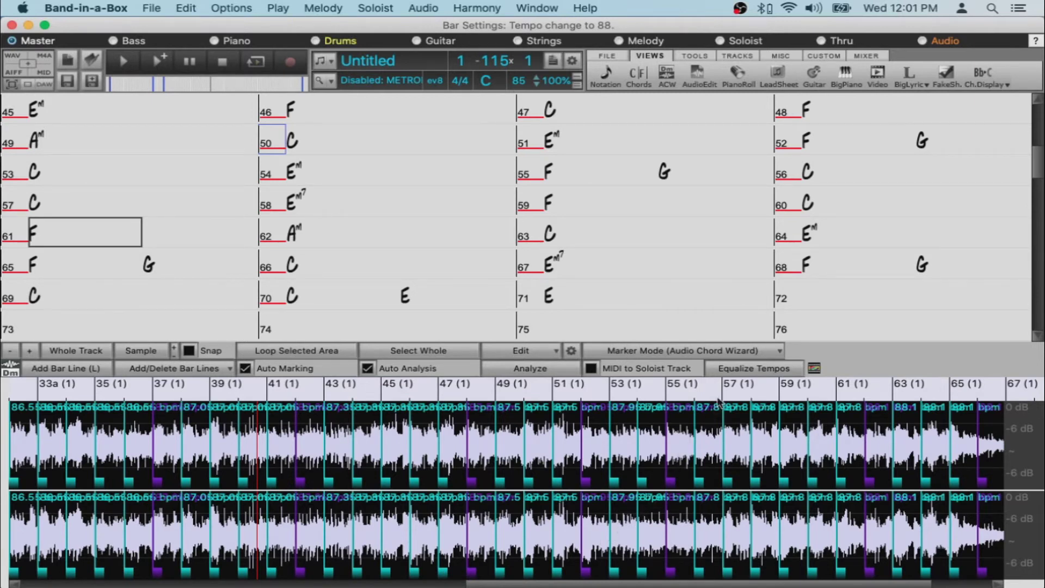
left_click(775, 371)
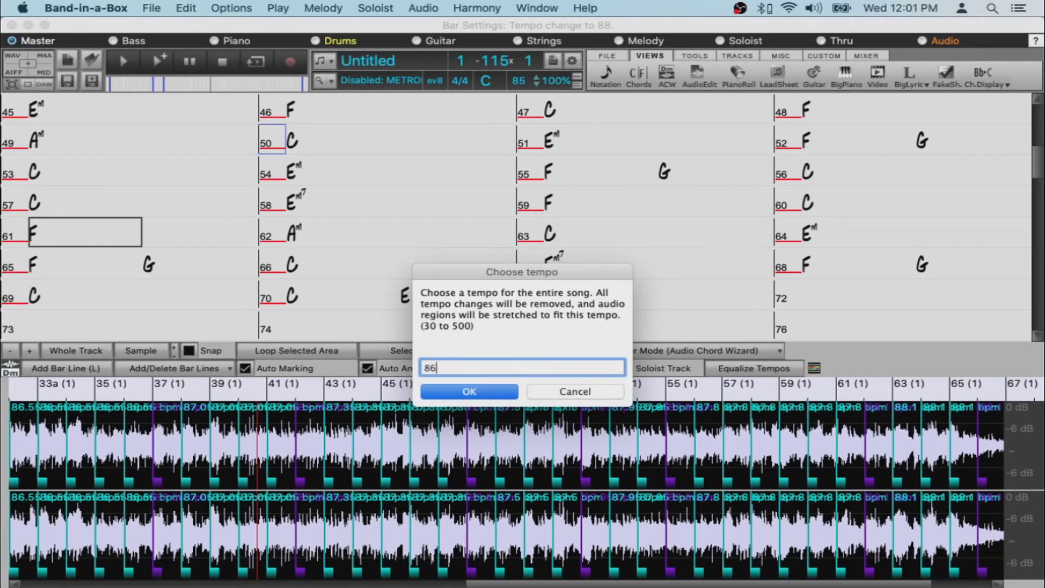
left_click(469, 392)
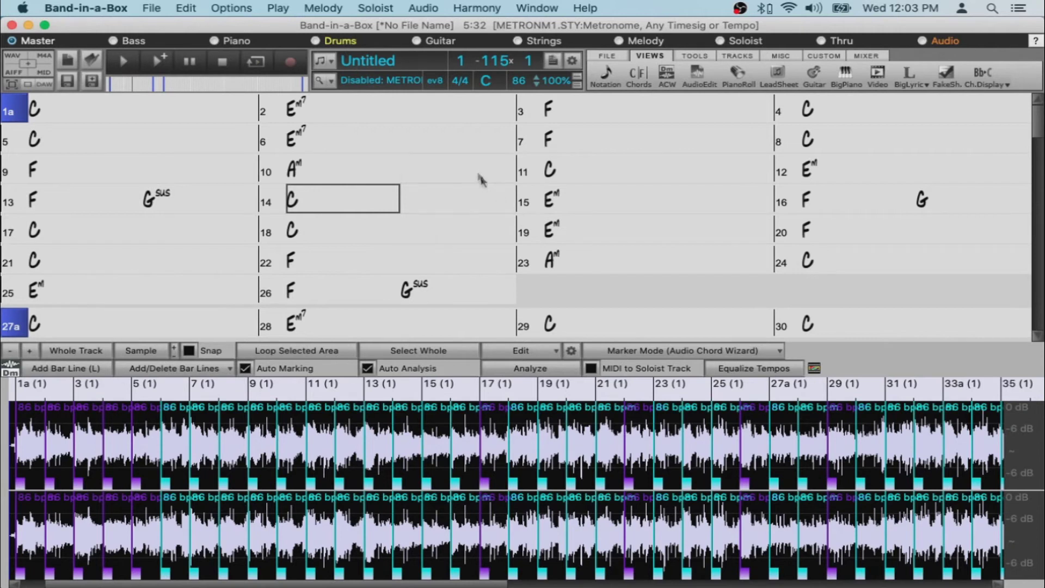
Enable the disabled METRONM1.STY style for the song.
left_click(354, 82)
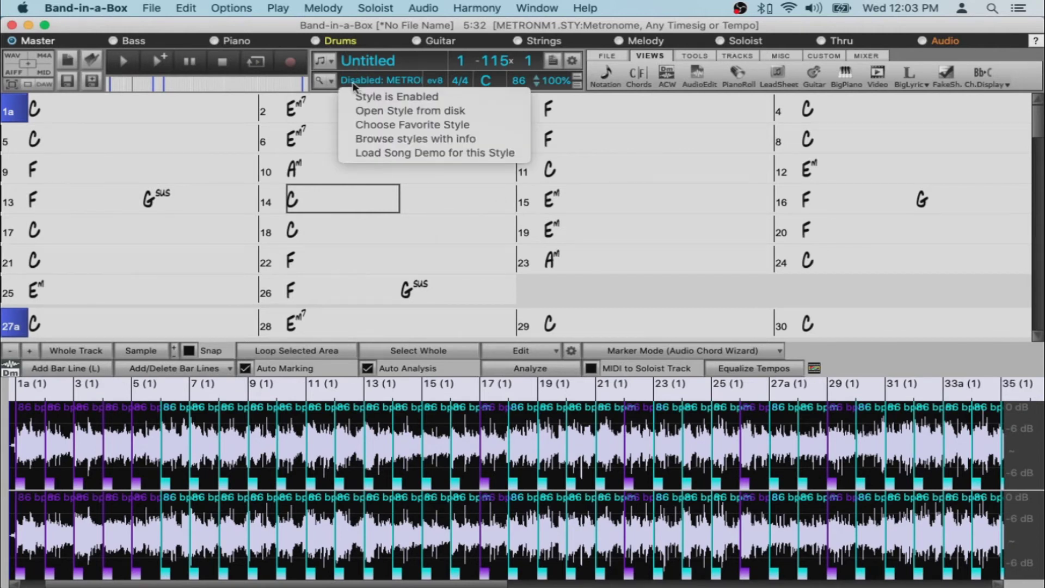
left_click(412, 98)
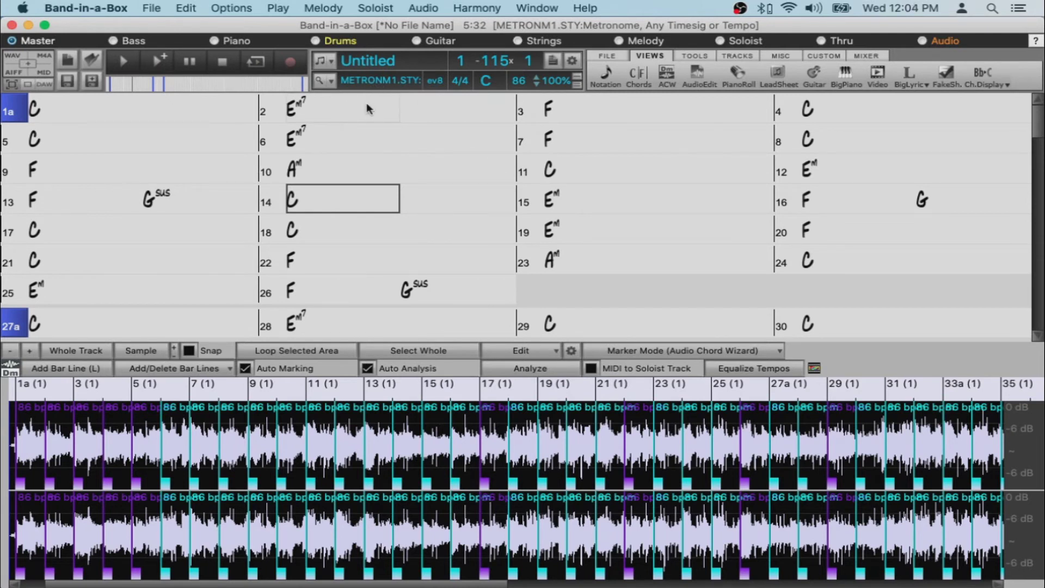
Assign the loop PercussionFX/Rainstick - long.wav to the Drums track and the RealTrack Pedal Steel, Background CountryEddy12-key Ev 085 to the Strings track.
left_click(863, 55)
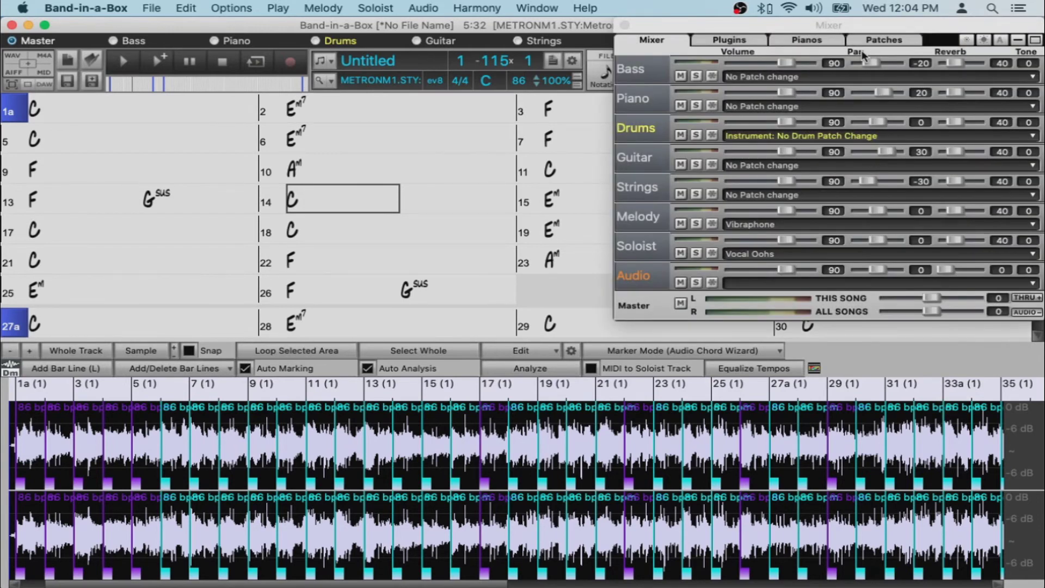
left_click(740, 136)
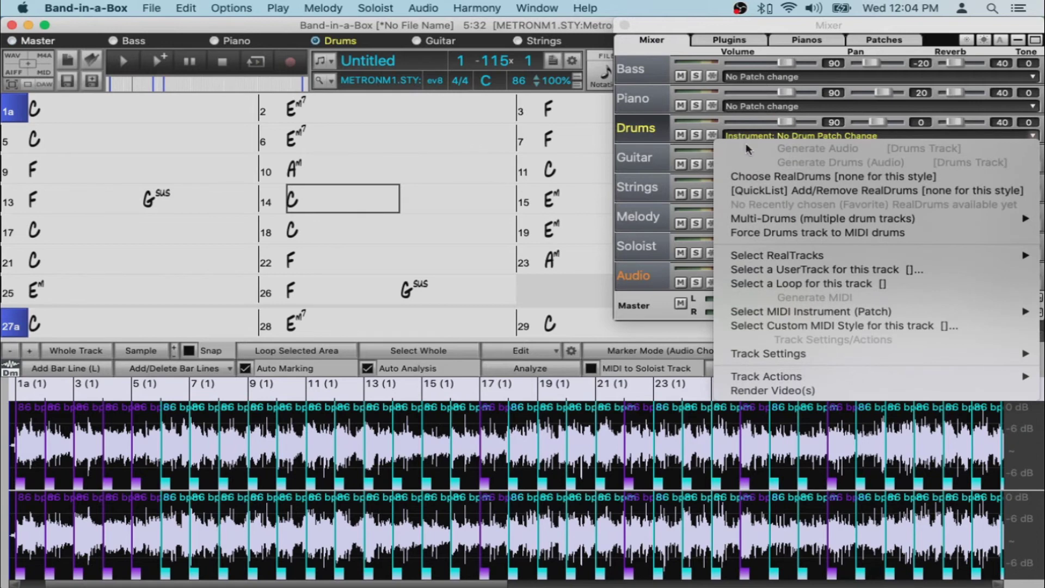
left_click(810, 283)
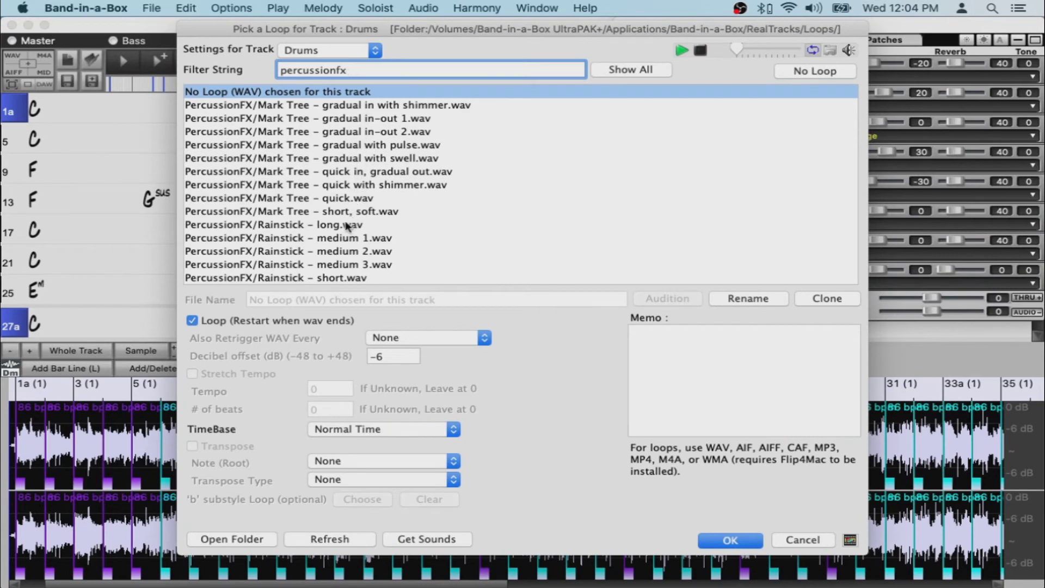
left_click(320, 226)
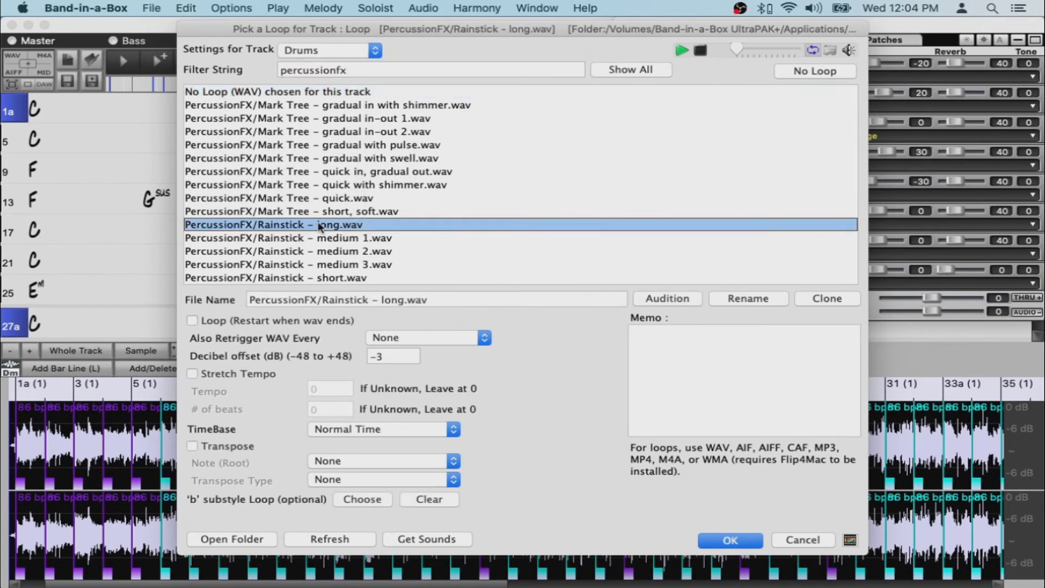
left_click(727, 541)
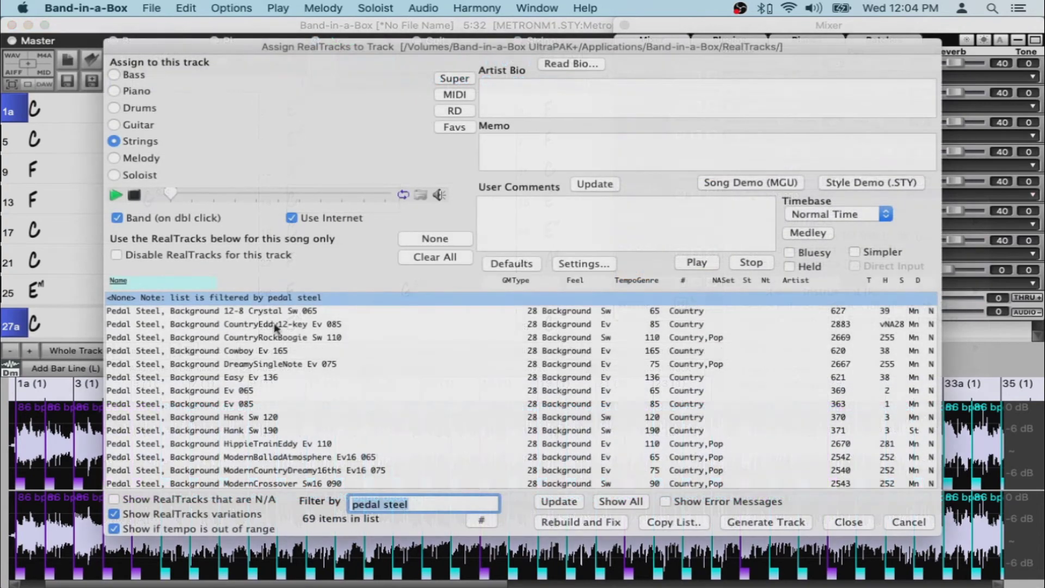
left_click(280, 324)
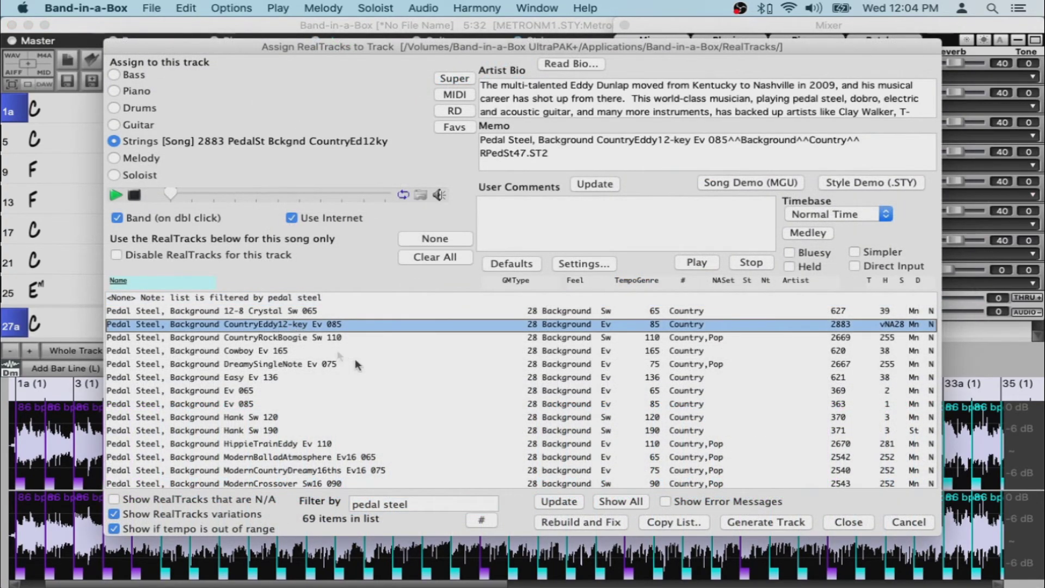
left_click(847, 521)
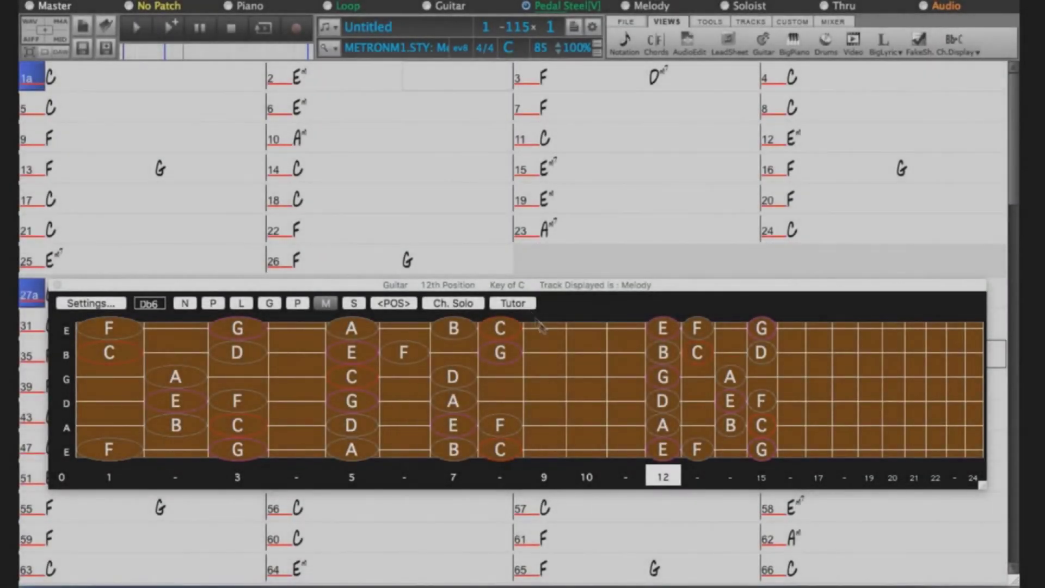
Enable the Guitar Tutor's chord display on the fretboard with the chord type Folk Guitar - Simple.
left_click(512, 303)
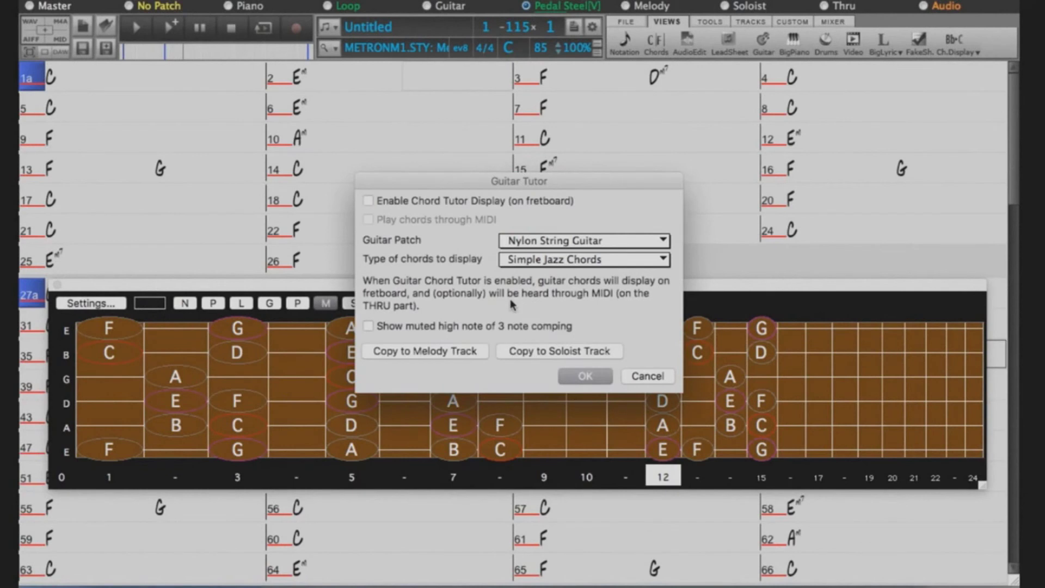
left_click(368, 201)
left_click(623, 260)
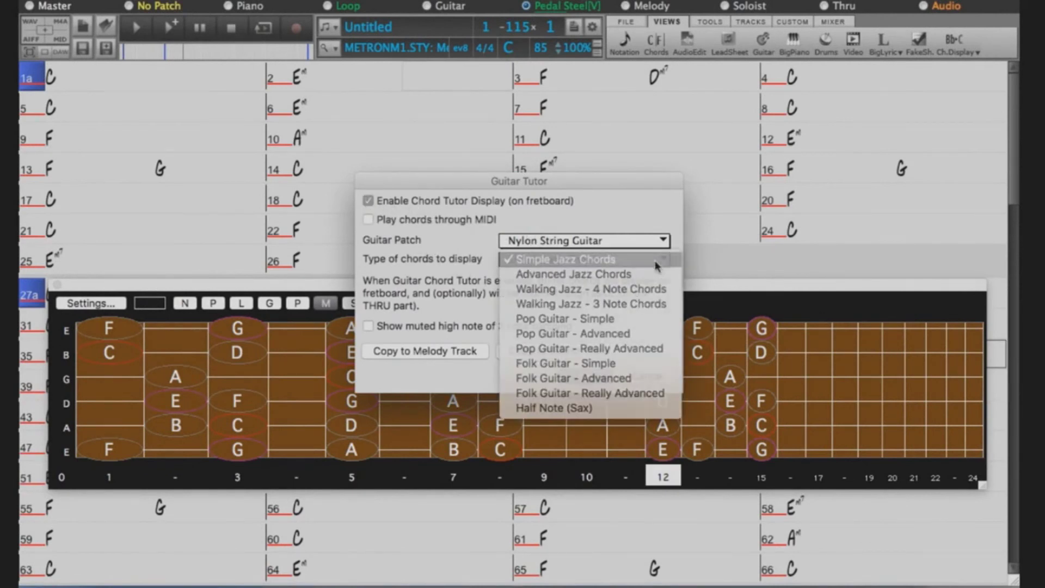
left_click(618, 363)
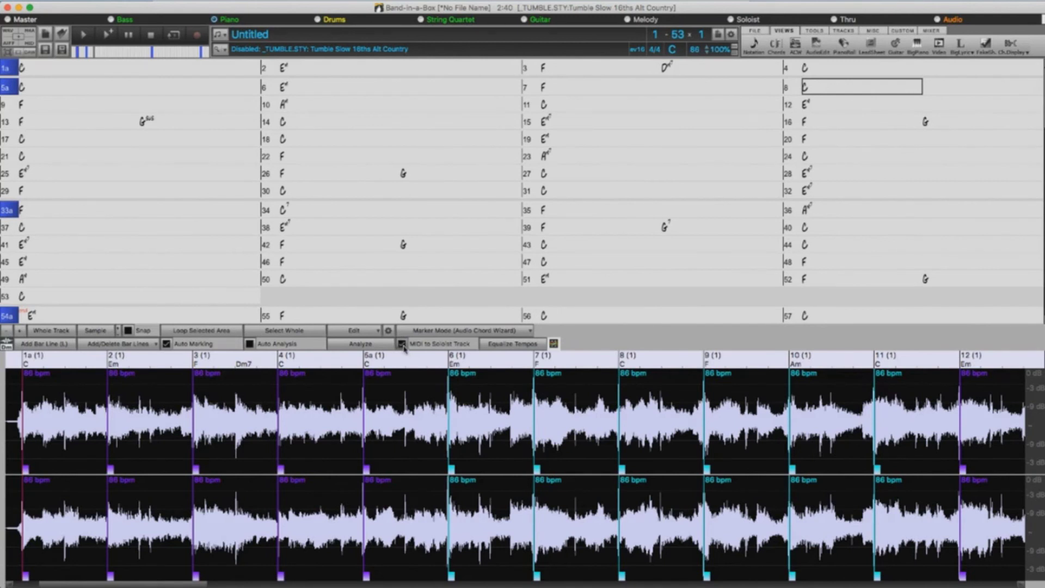
Analyze the audio with MIDI to Soloist Track on, show the Soloist track's notes in the piano roll and audition them at bar 8.
left_click(360, 344)
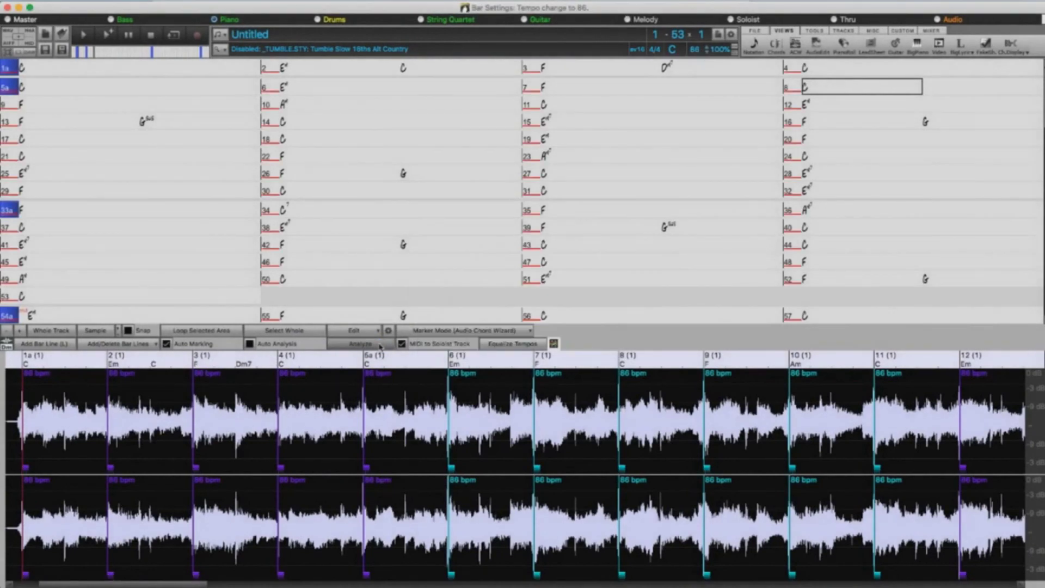
left_click(843, 50)
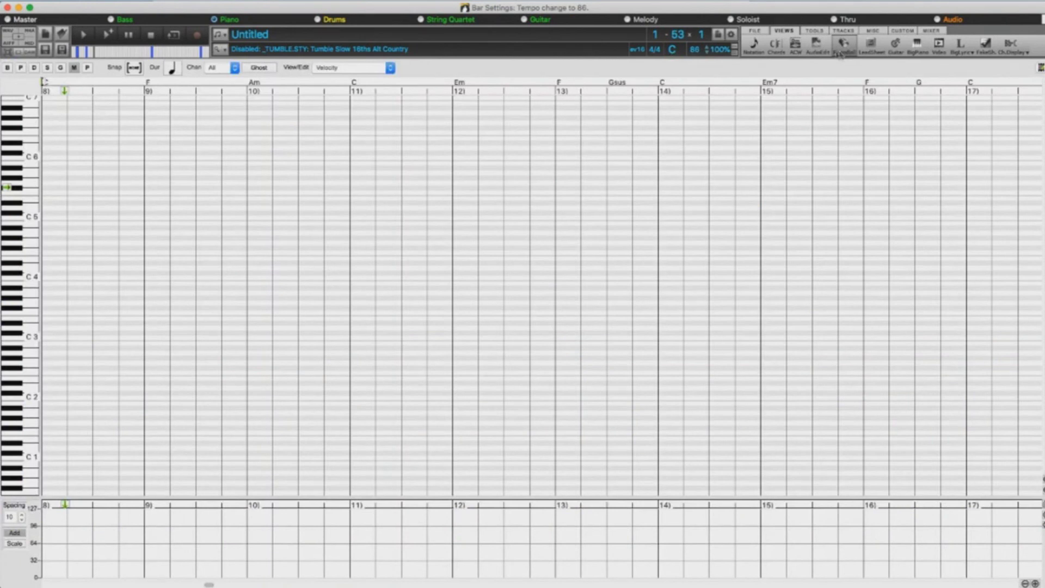
left_click(88, 67)
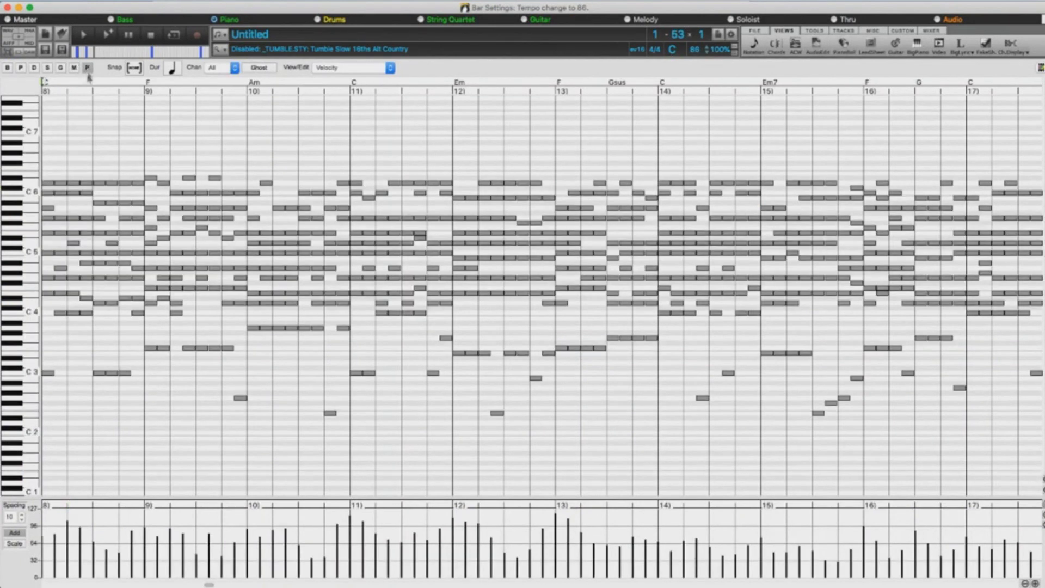
left_click(52, 82)
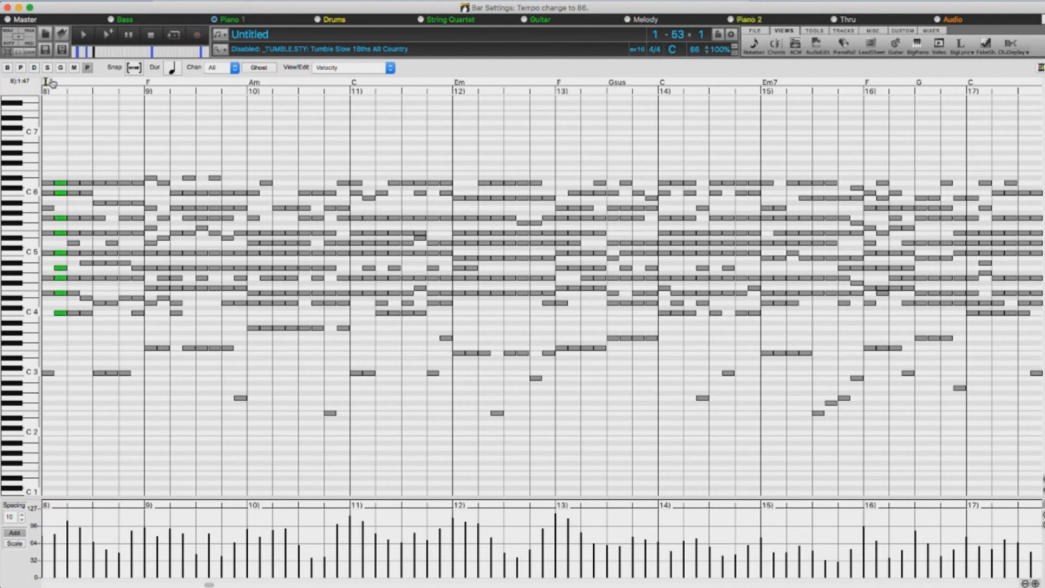